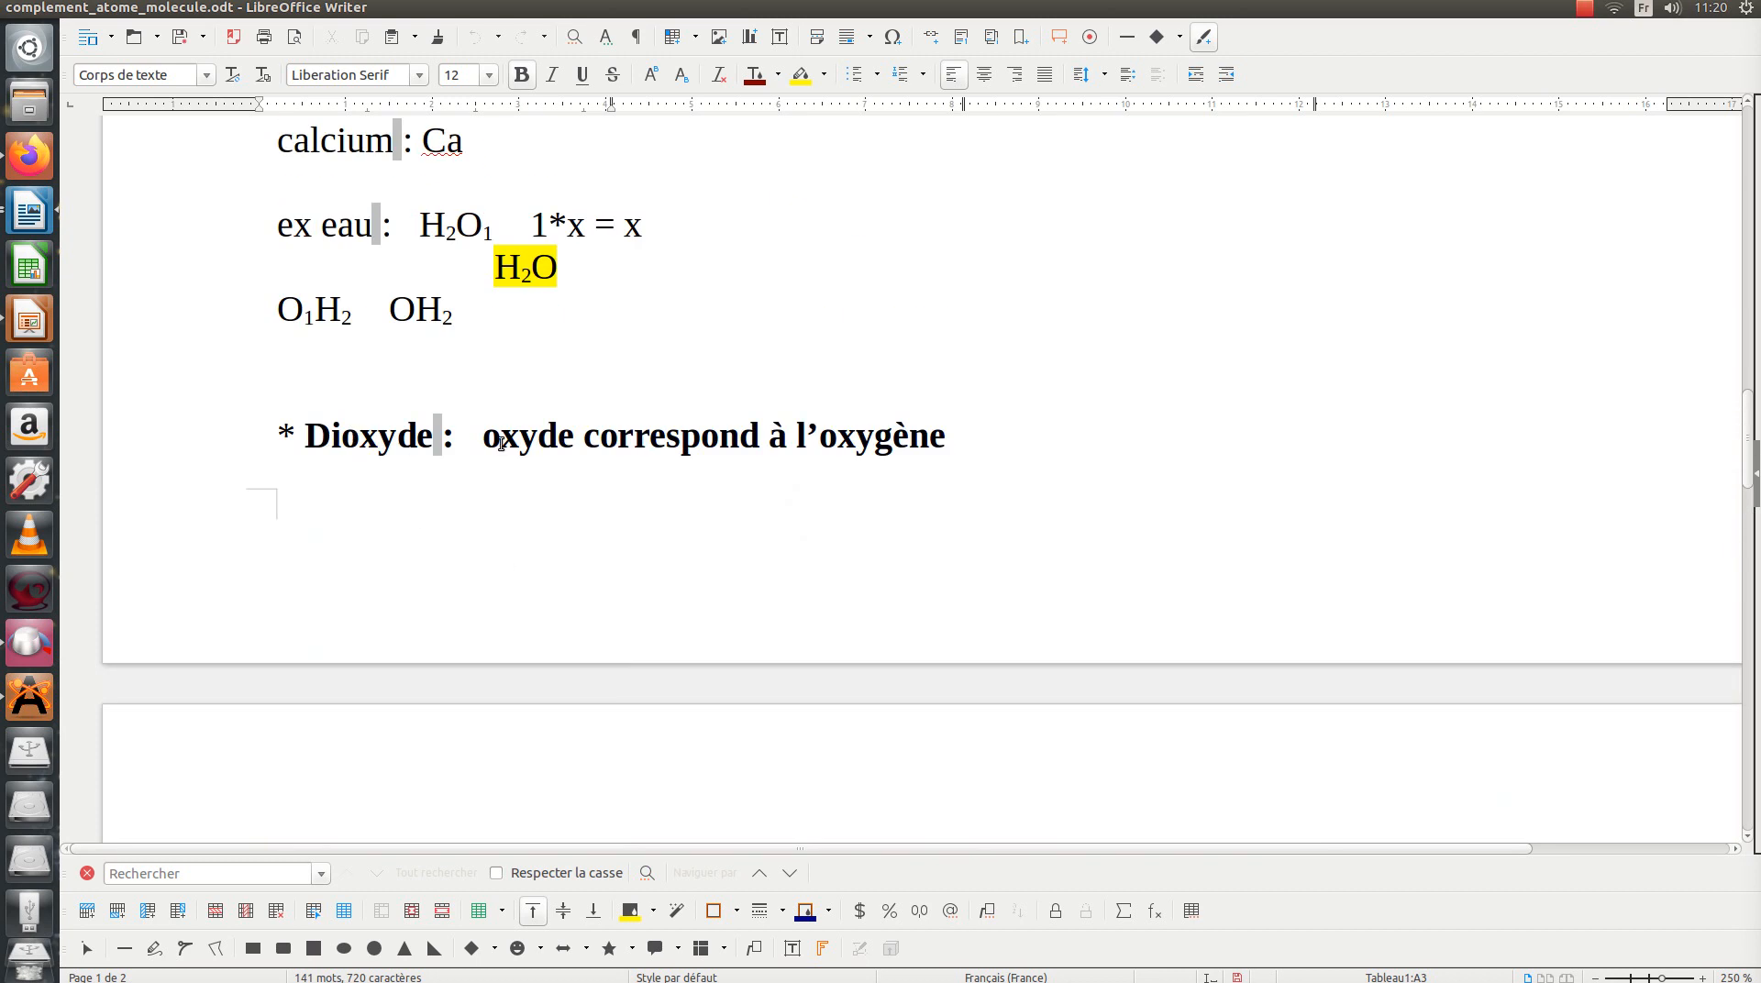
# Step: Examine the notes on "Dioxyde", the prefixes "di" and "tri", and the "Dioxyde d'azote" row of the molecule table
pyautogui.moveTo(350, 443); pyautogui.dragTo(575, 443)
pyautogui.moveTo(818, 437); pyautogui.dragTo(929, 439)
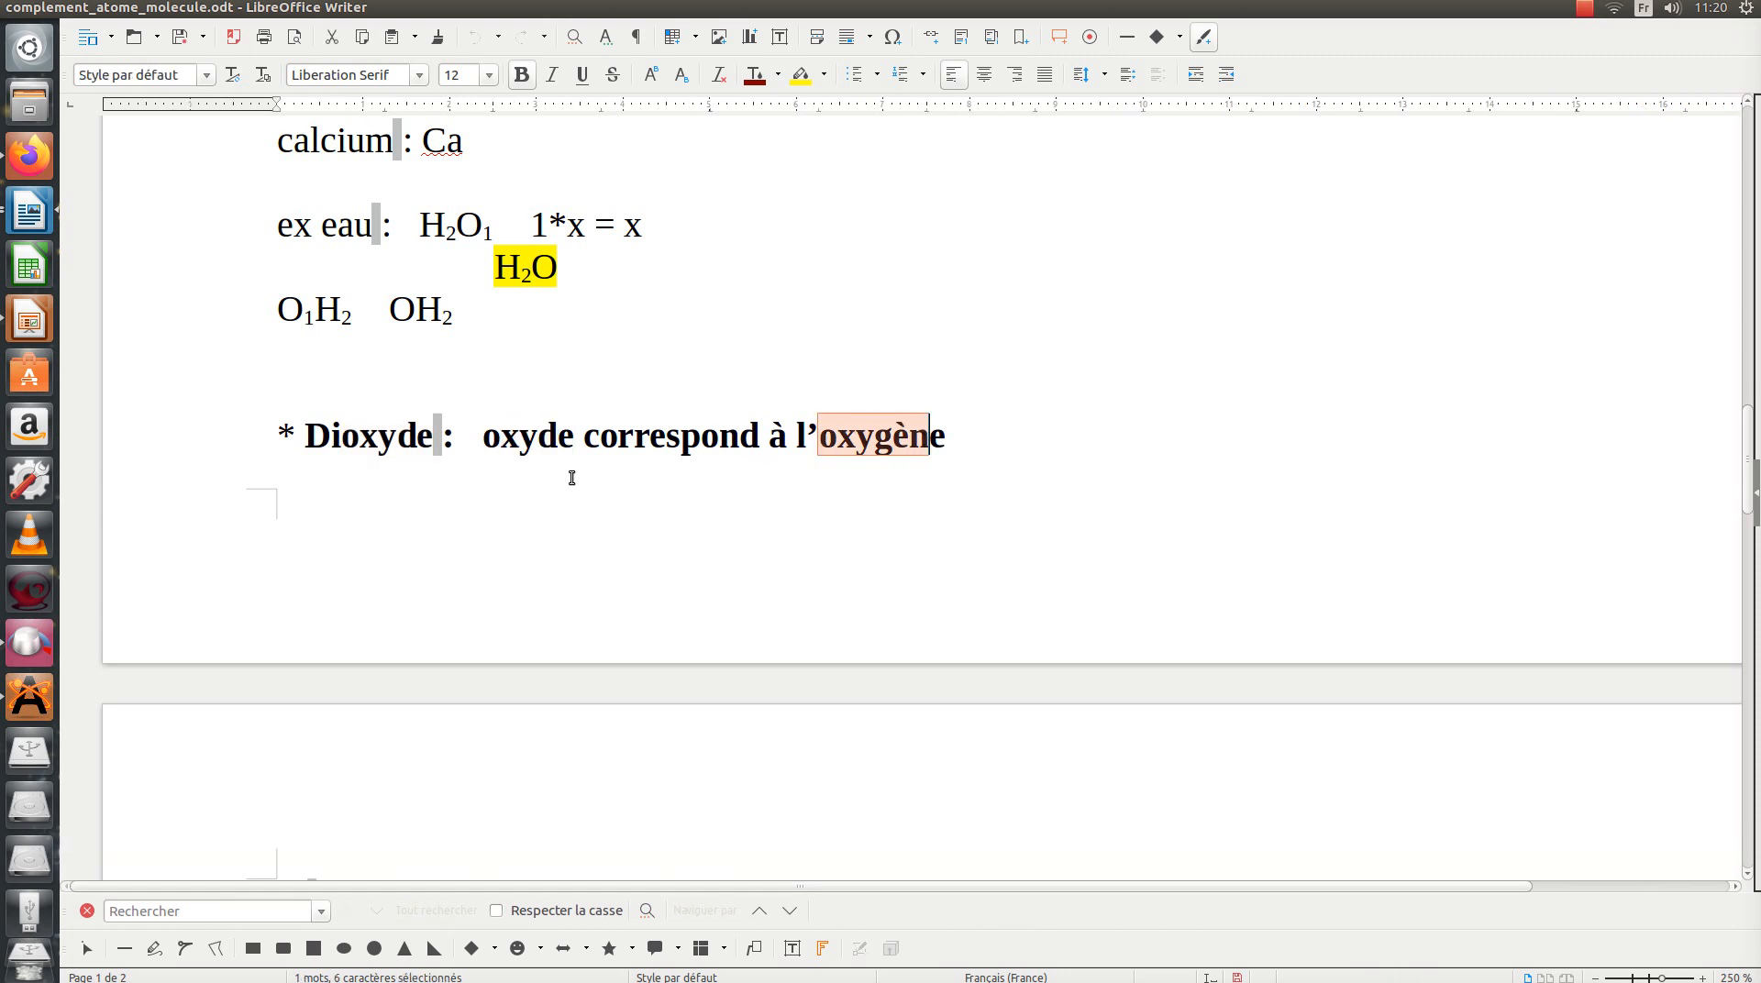
pyautogui.press('End')
pyautogui.click(312, 437)
pyautogui.moveTo(311, 437); pyautogui.dragTo(345, 440)
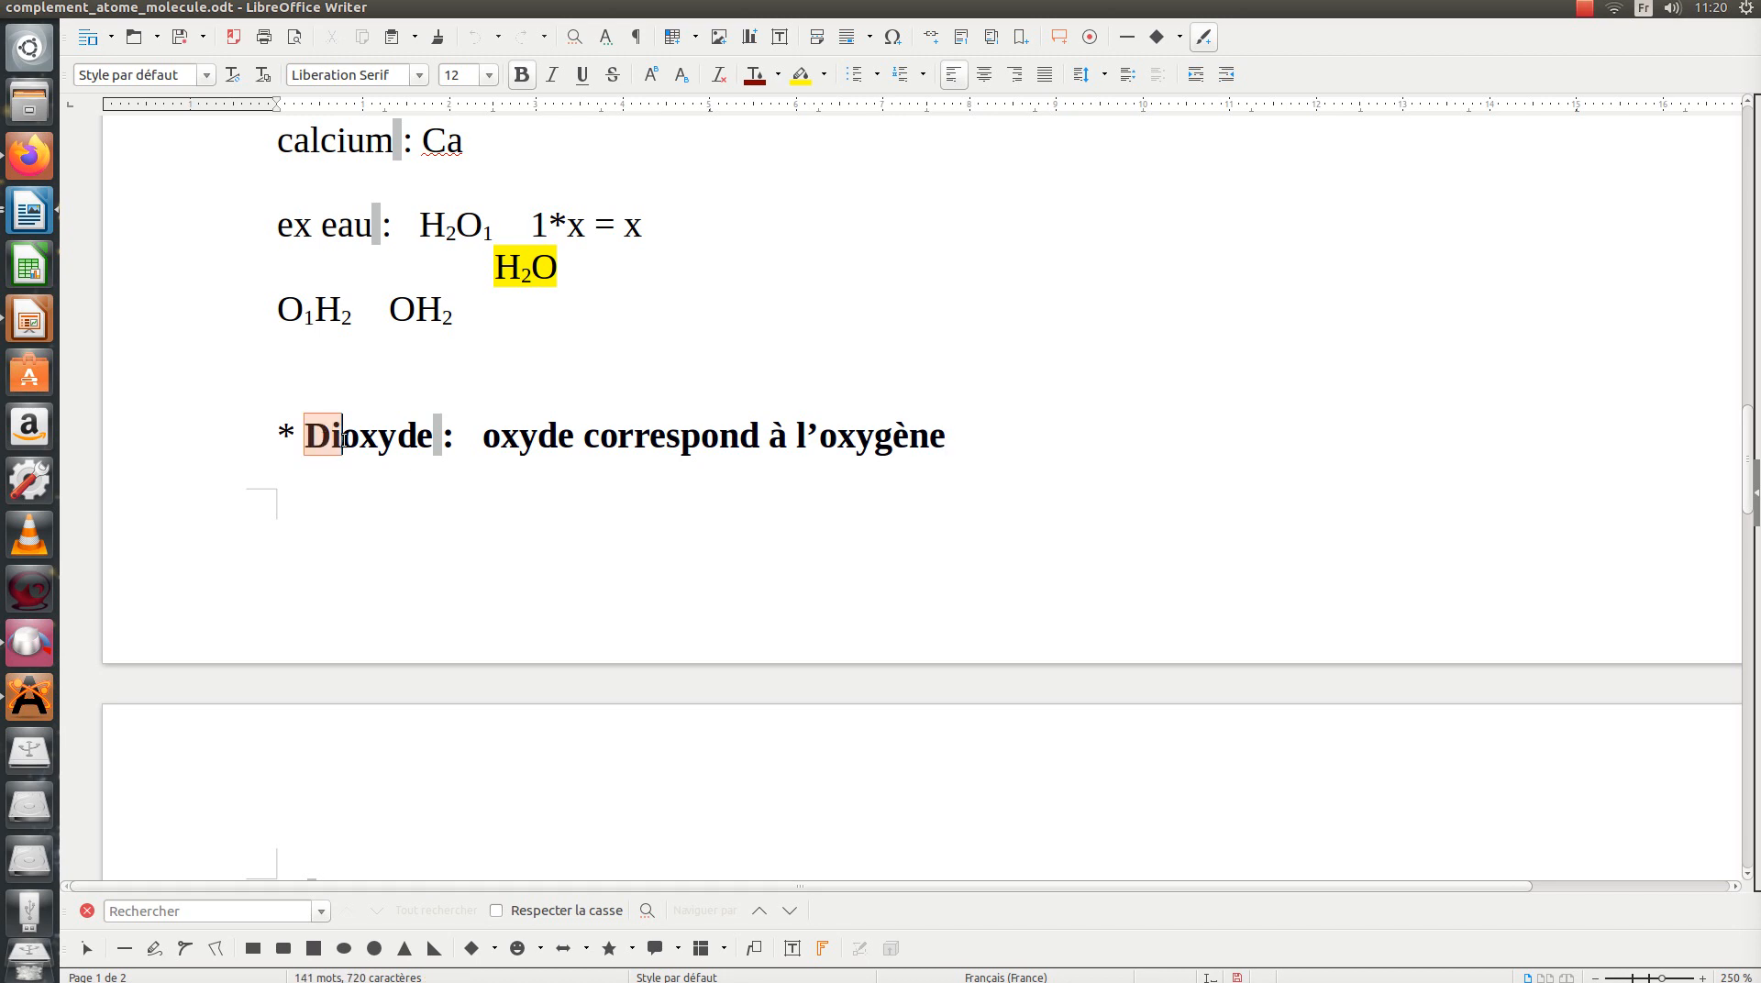
pyautogui.scroll(-3, 395, 458)
pyautogui.scroll(-3, 394, 456)
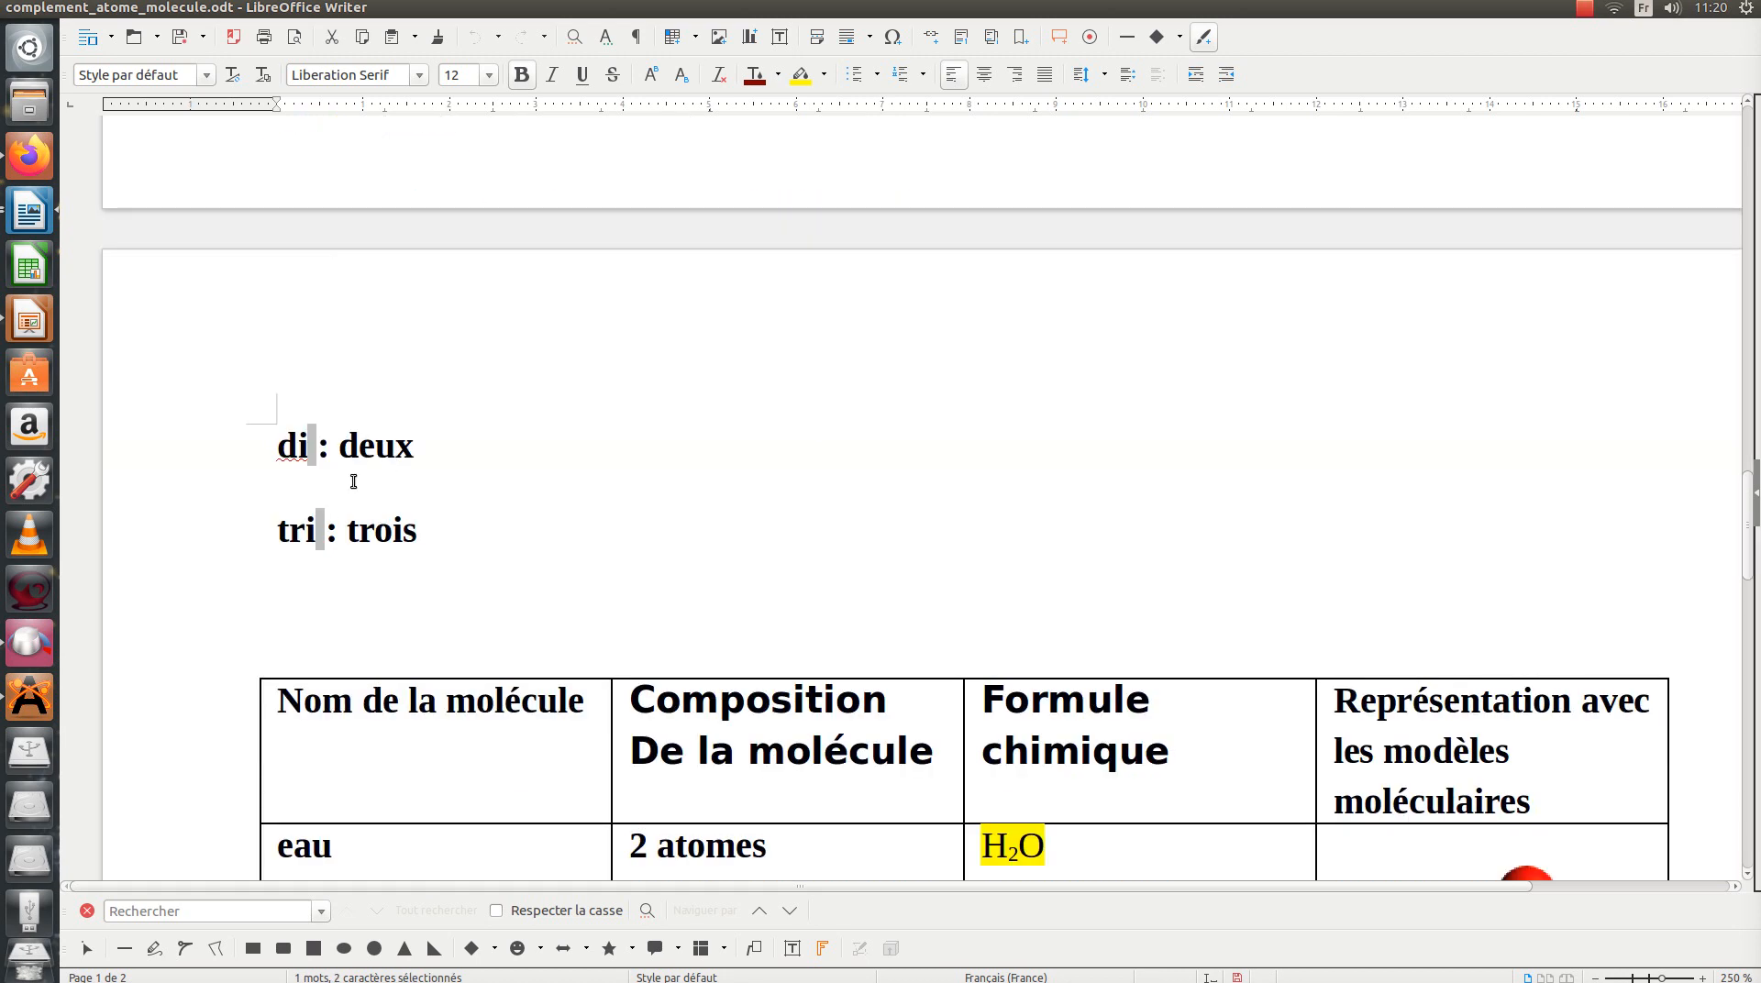
pyautogui.moveTo(277, 446); pyautogui.dragTo(418, 451)
pyautogui.click(450, 470)
pyautogui.moveTo(277, 532); pyautogui.dragTo(415, 532)
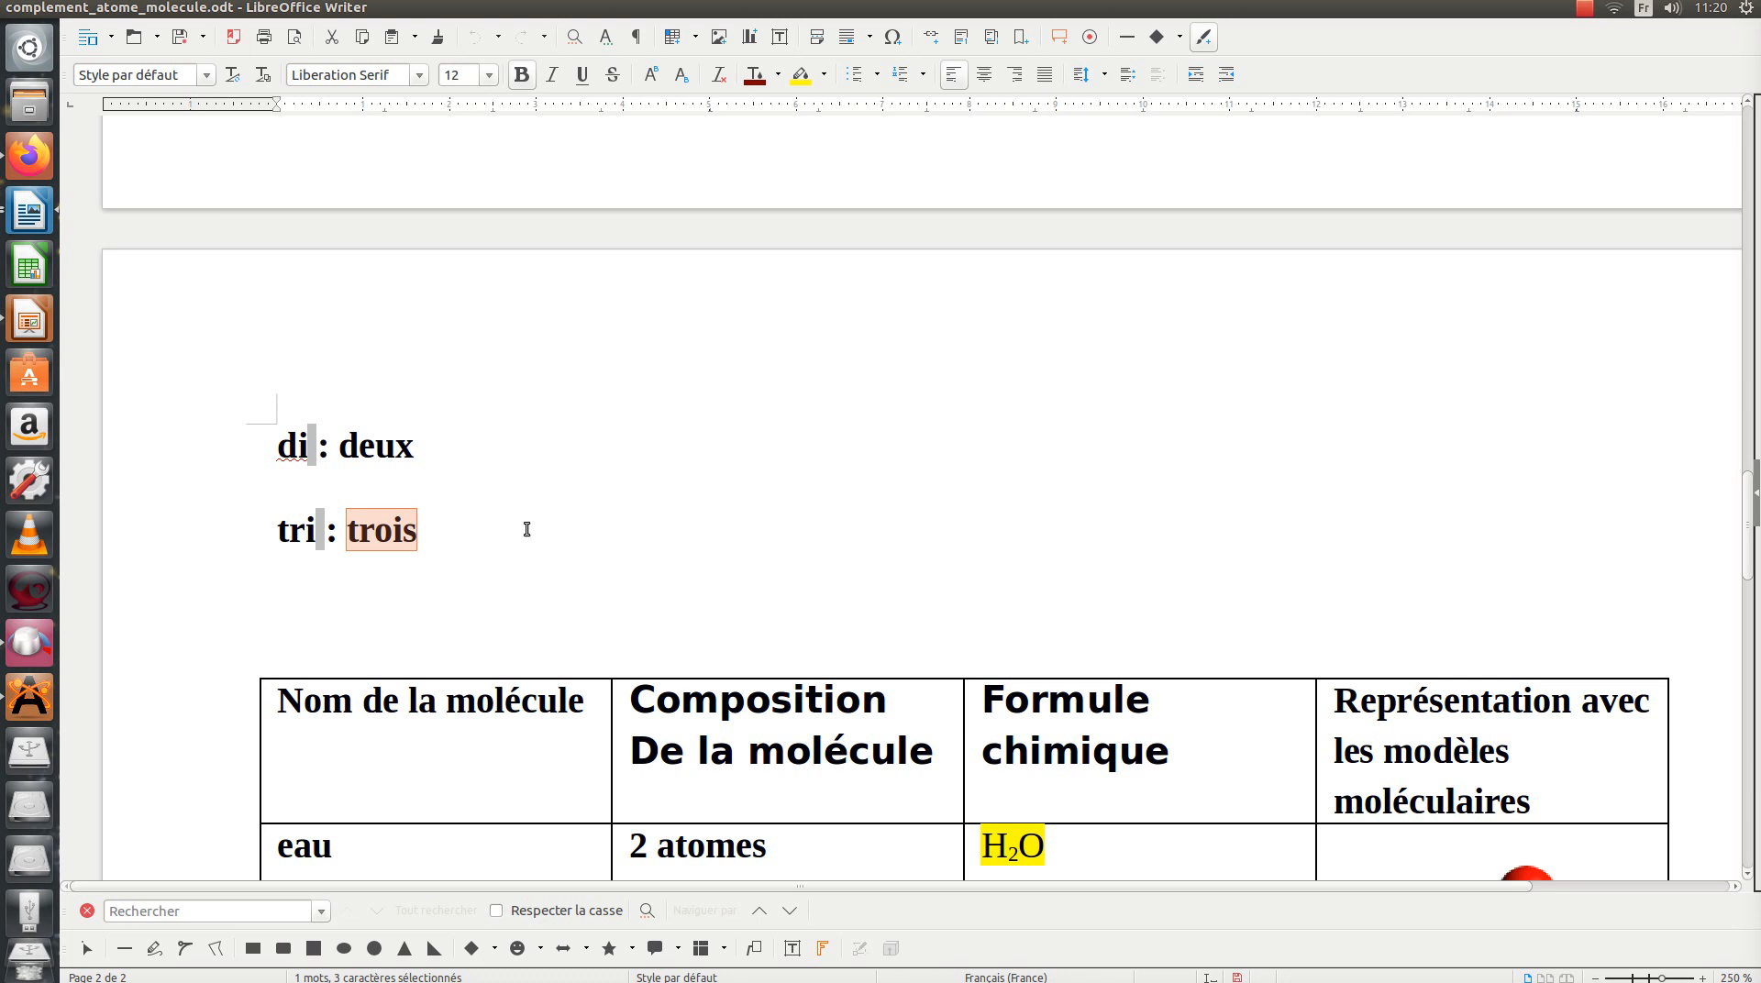
pyautogui.scroll(-6, 598, 511)
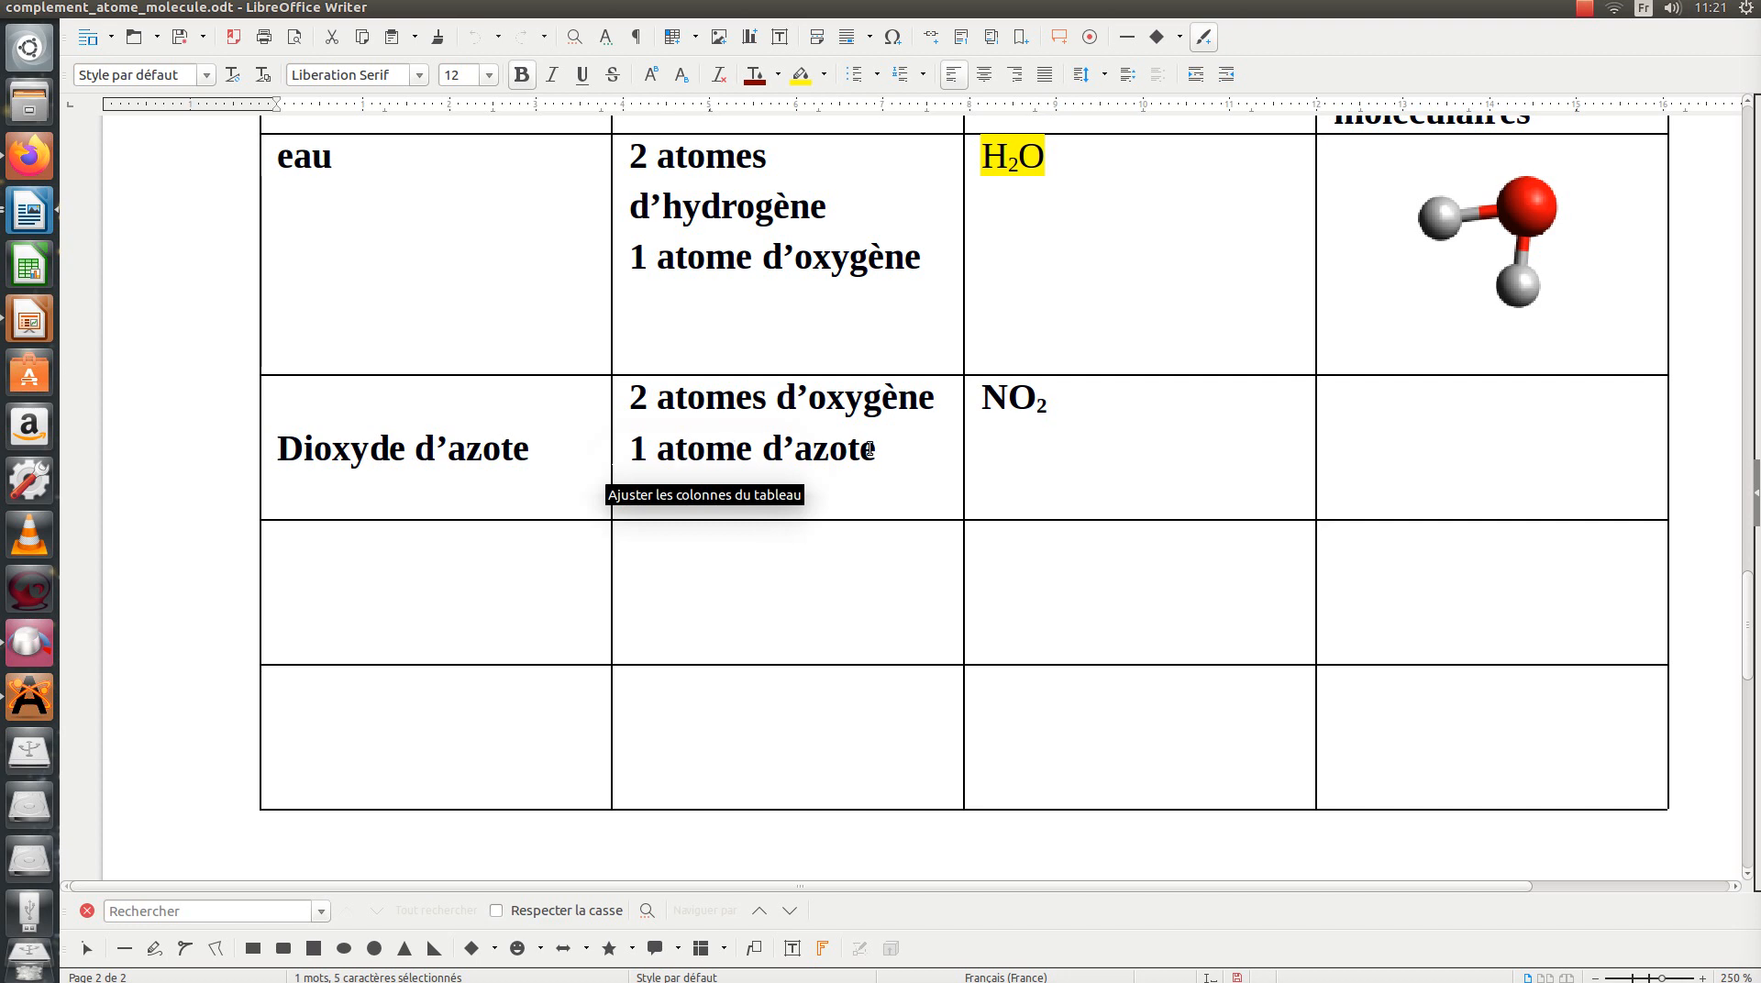
pyautogui.scroll(1, 827, 431)
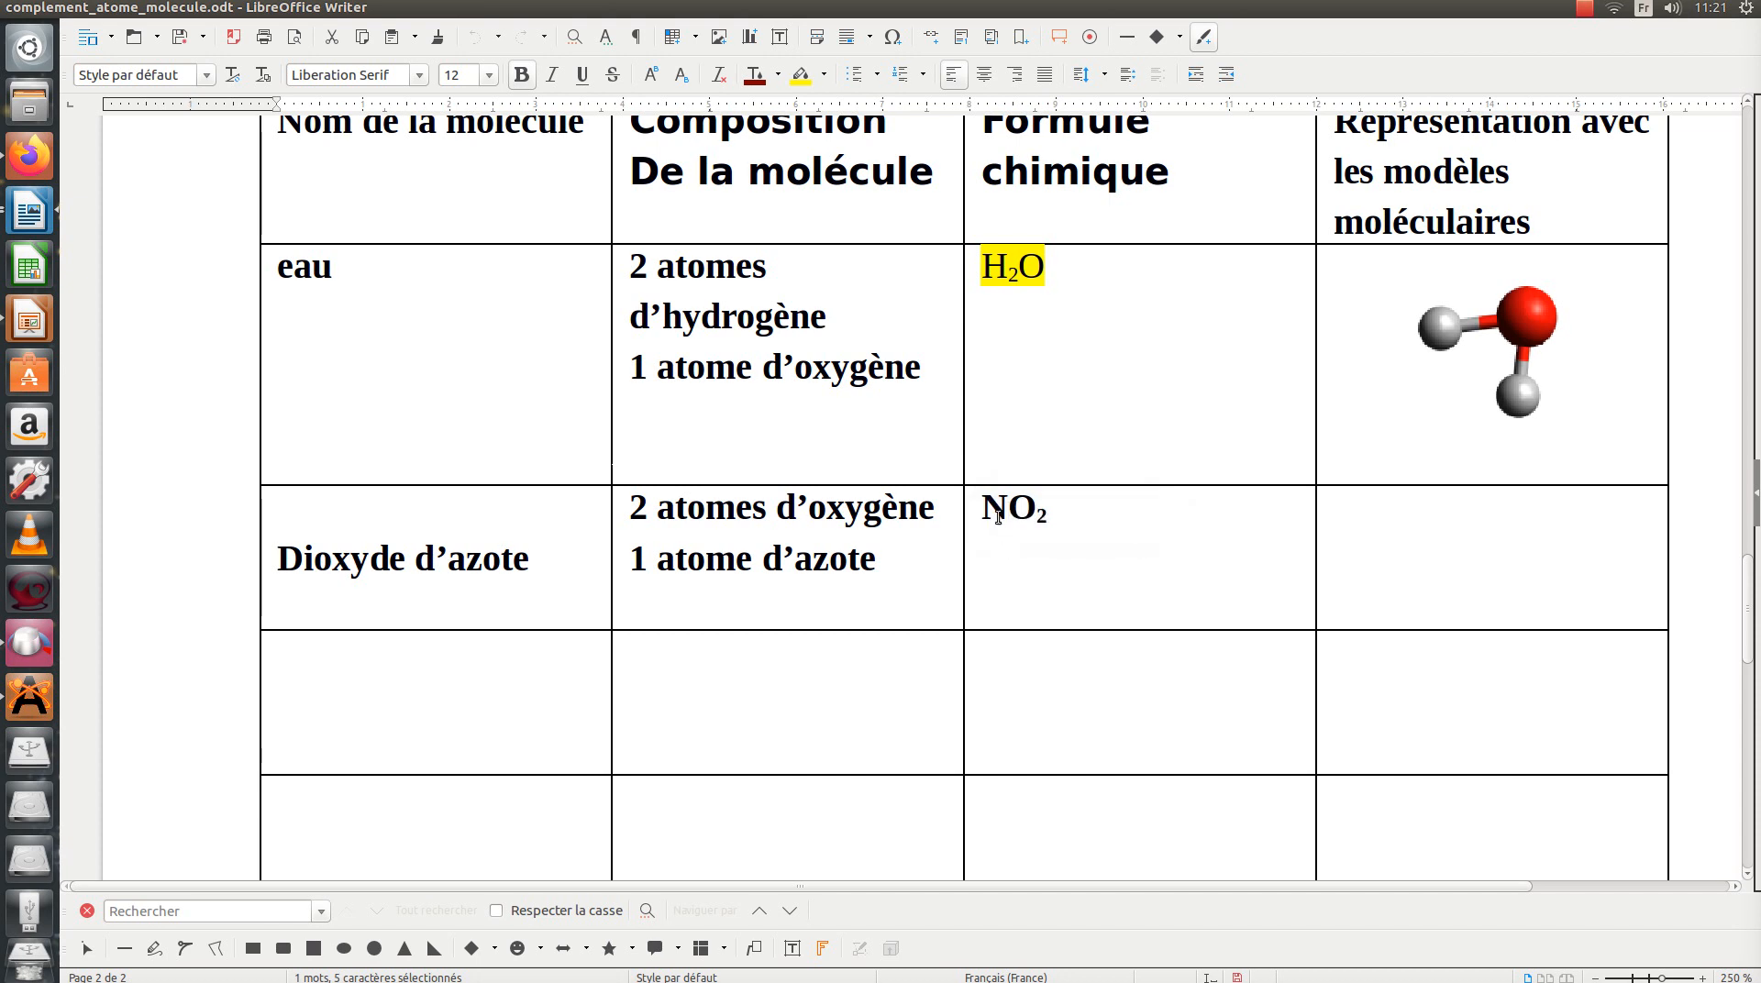
# Step: Switch to Avogadro, create a new empty document and close the water molecule's document without saving
pyautogui.click(24, 713)
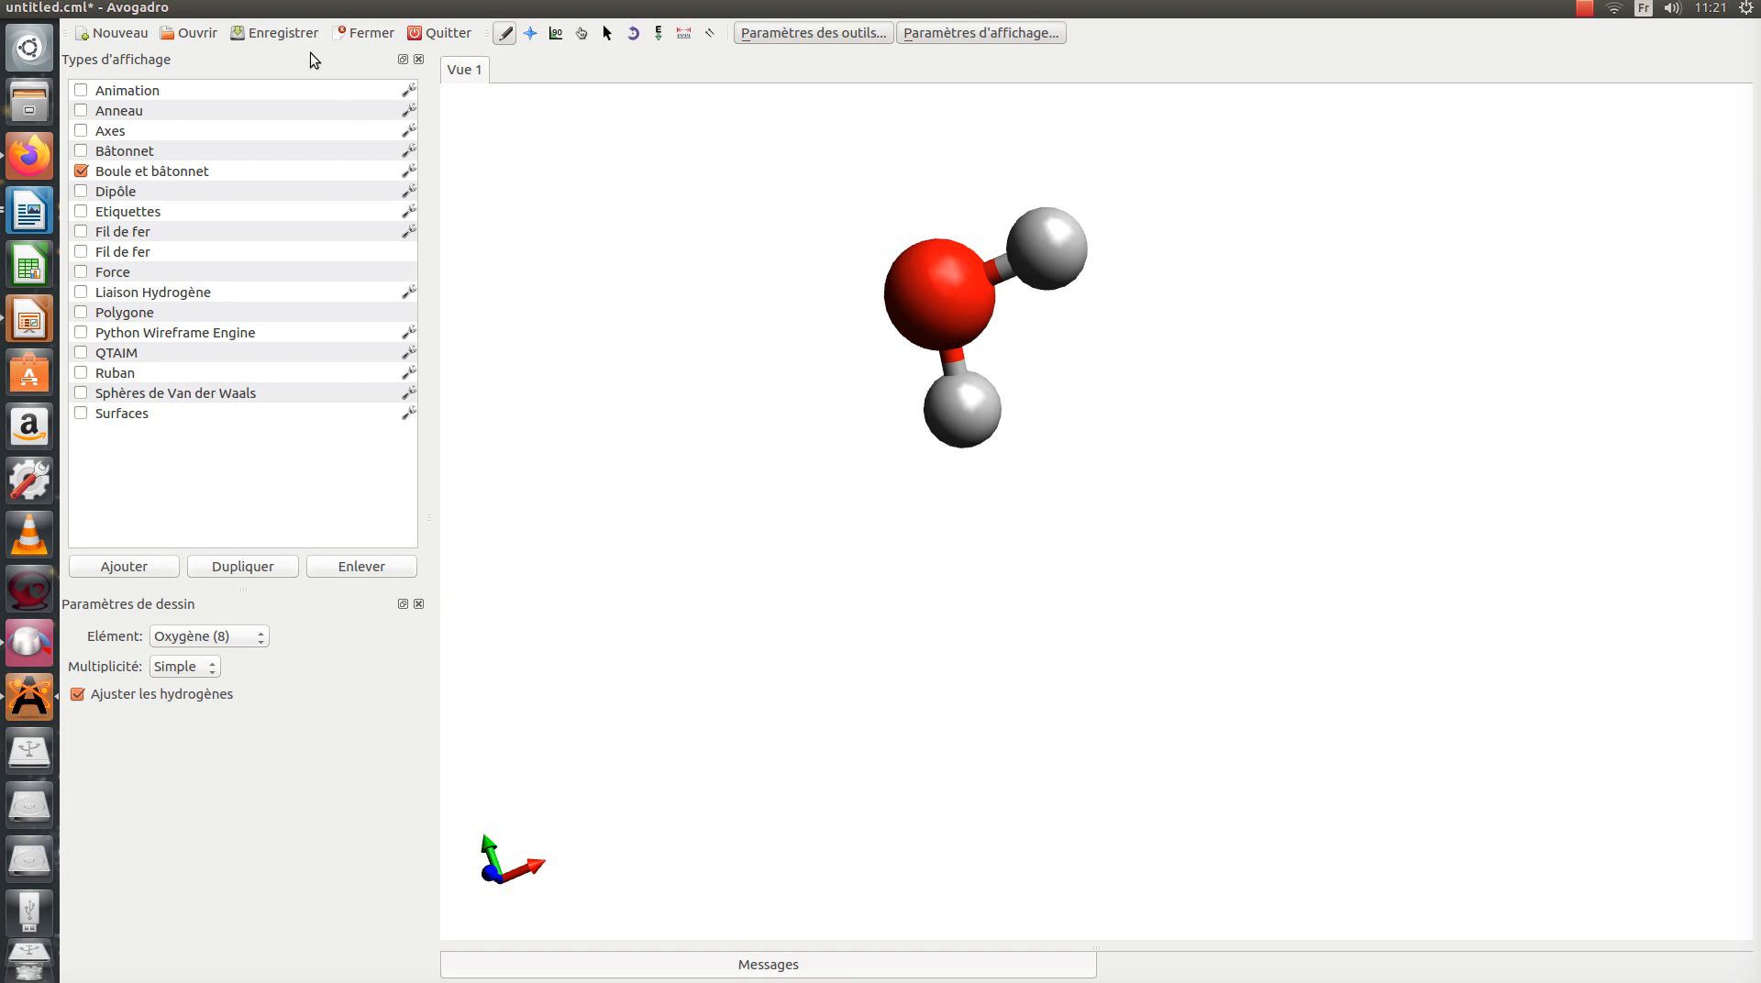
pyautogui.moveTo(102, 15)
pyautogui.hotkey('ctrl', 'n')
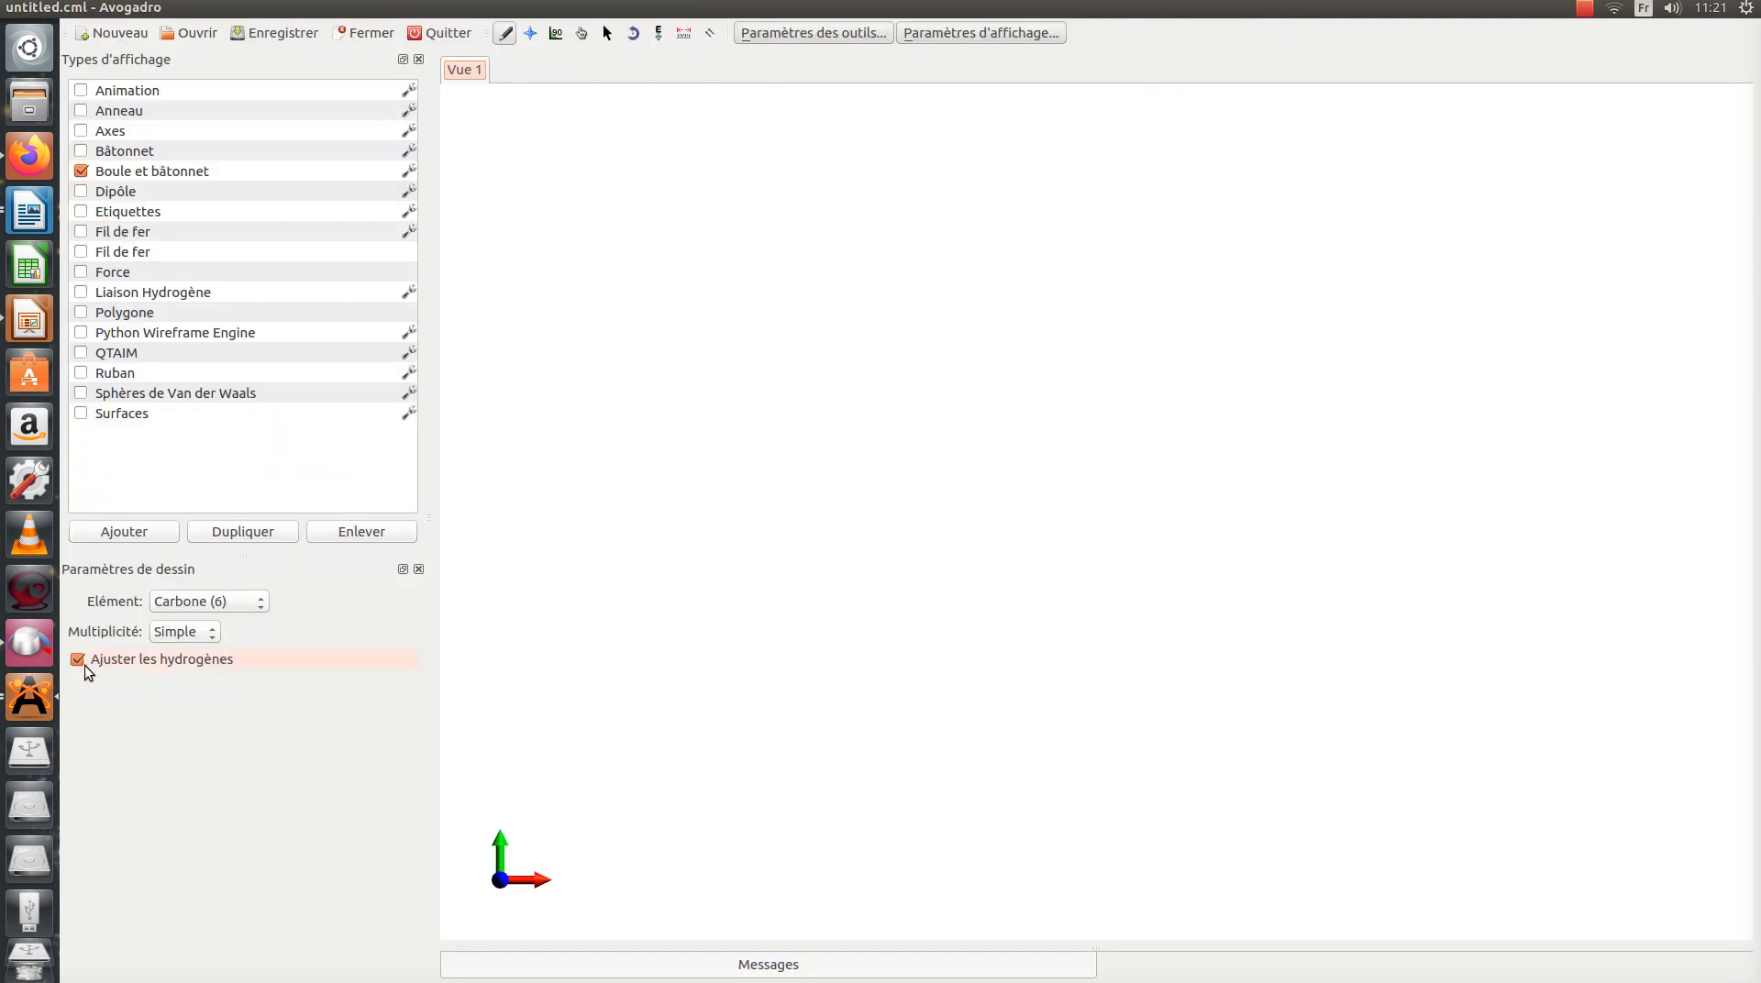
pyautogui.click(29, 698)
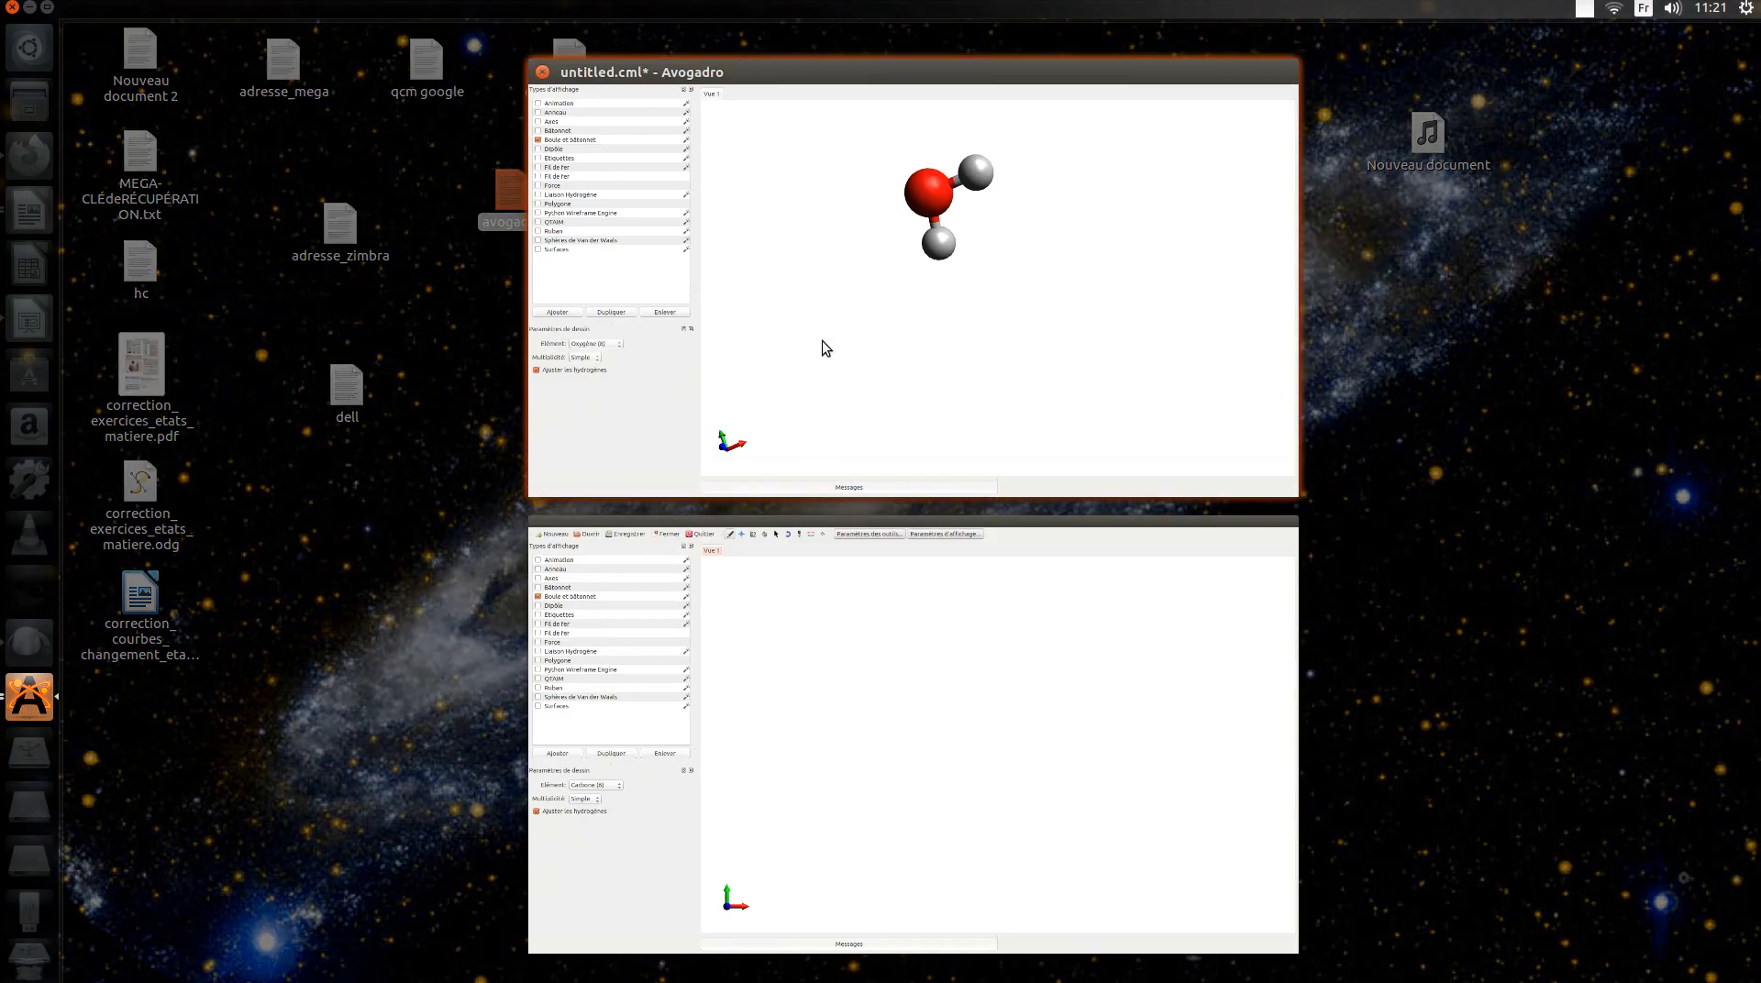
pyautogui.click(822, 339)
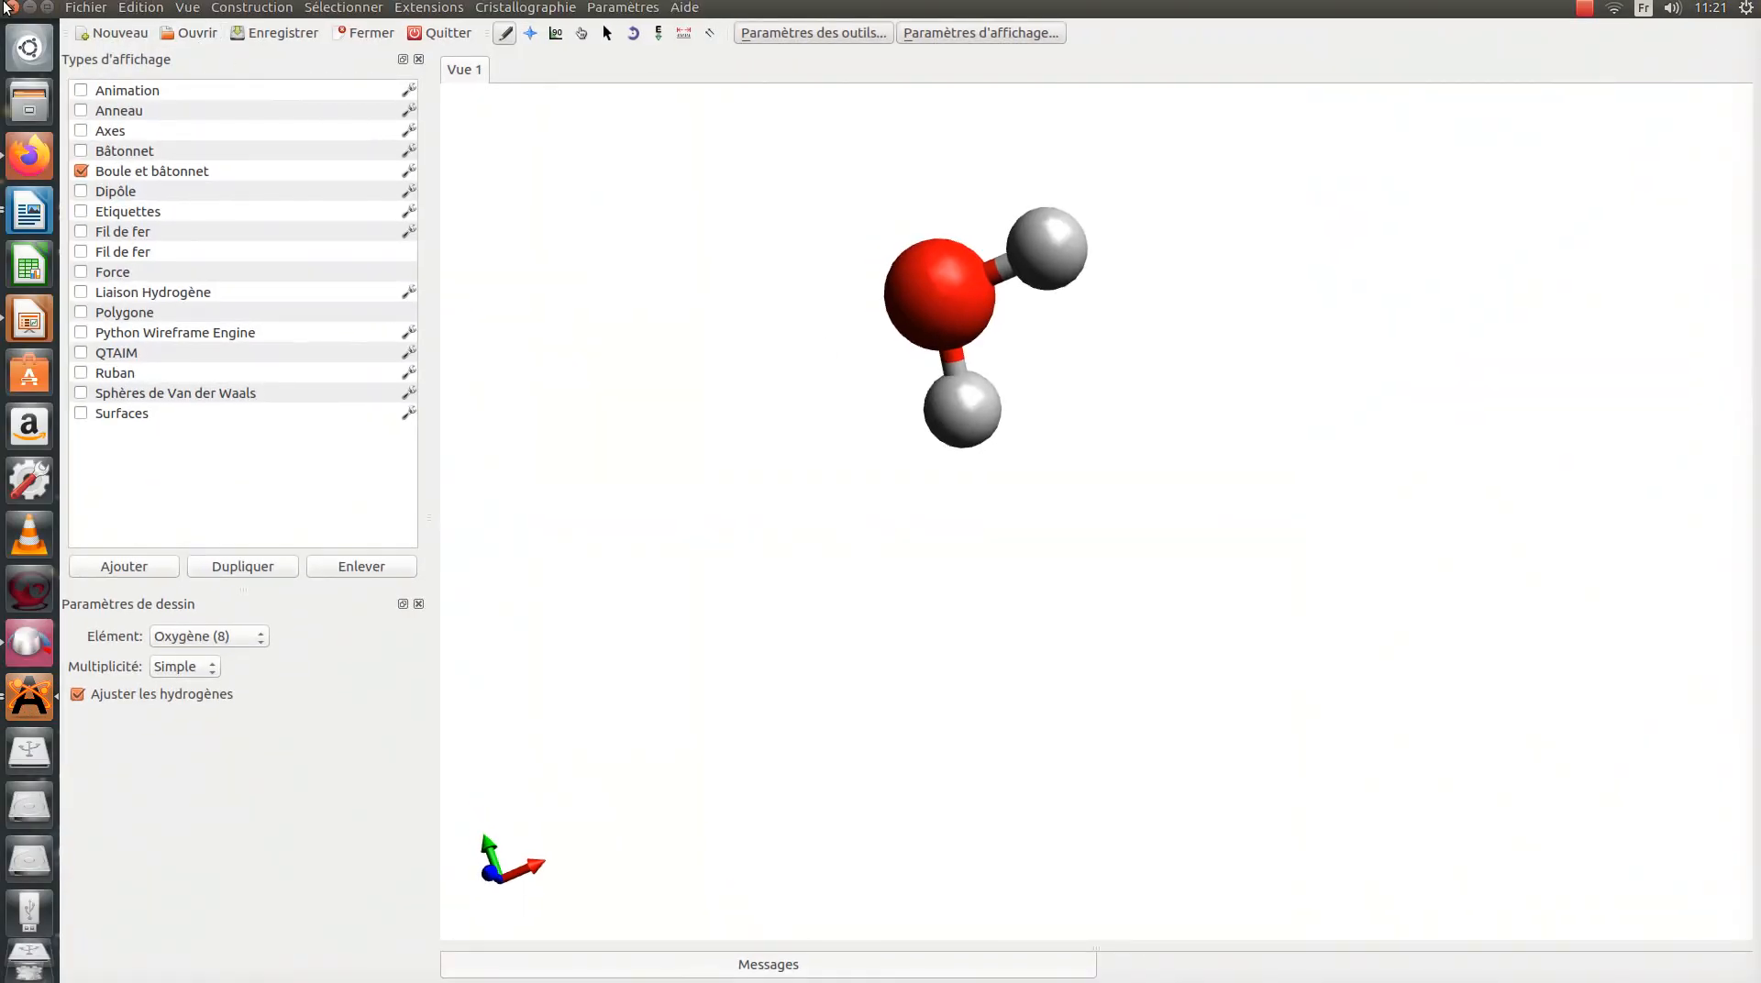
pyautogui.click(13, 7)
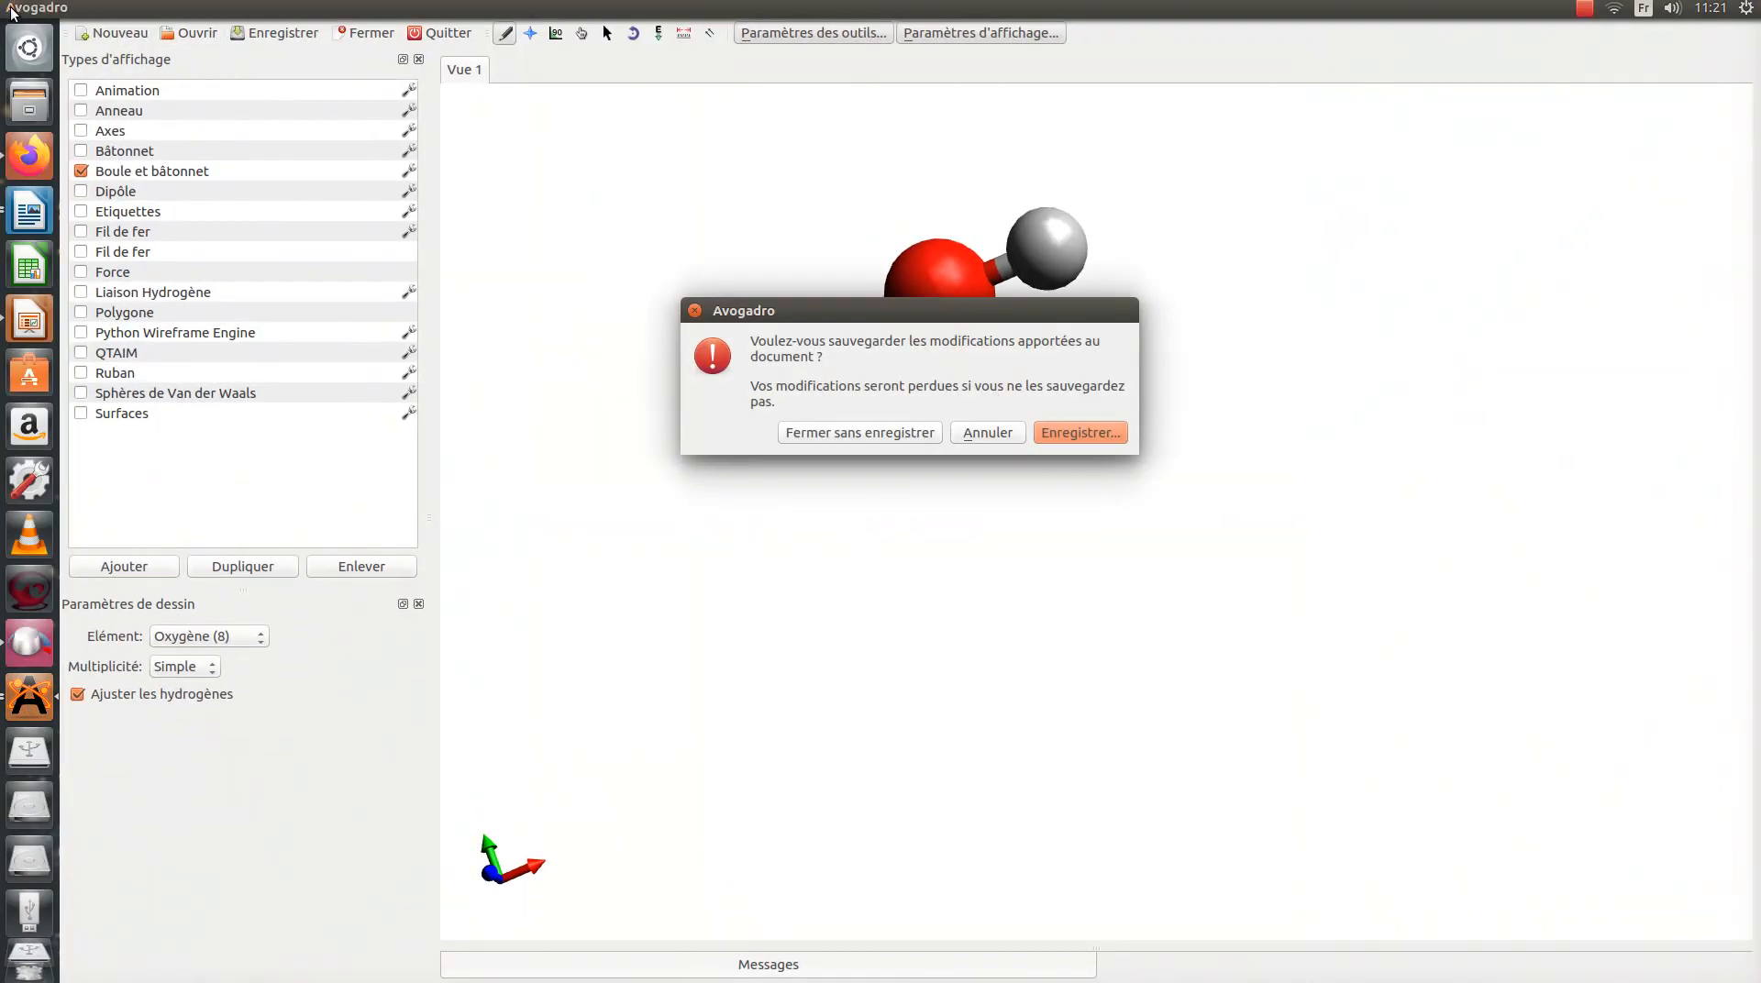
pyautogui.click(837, 434)
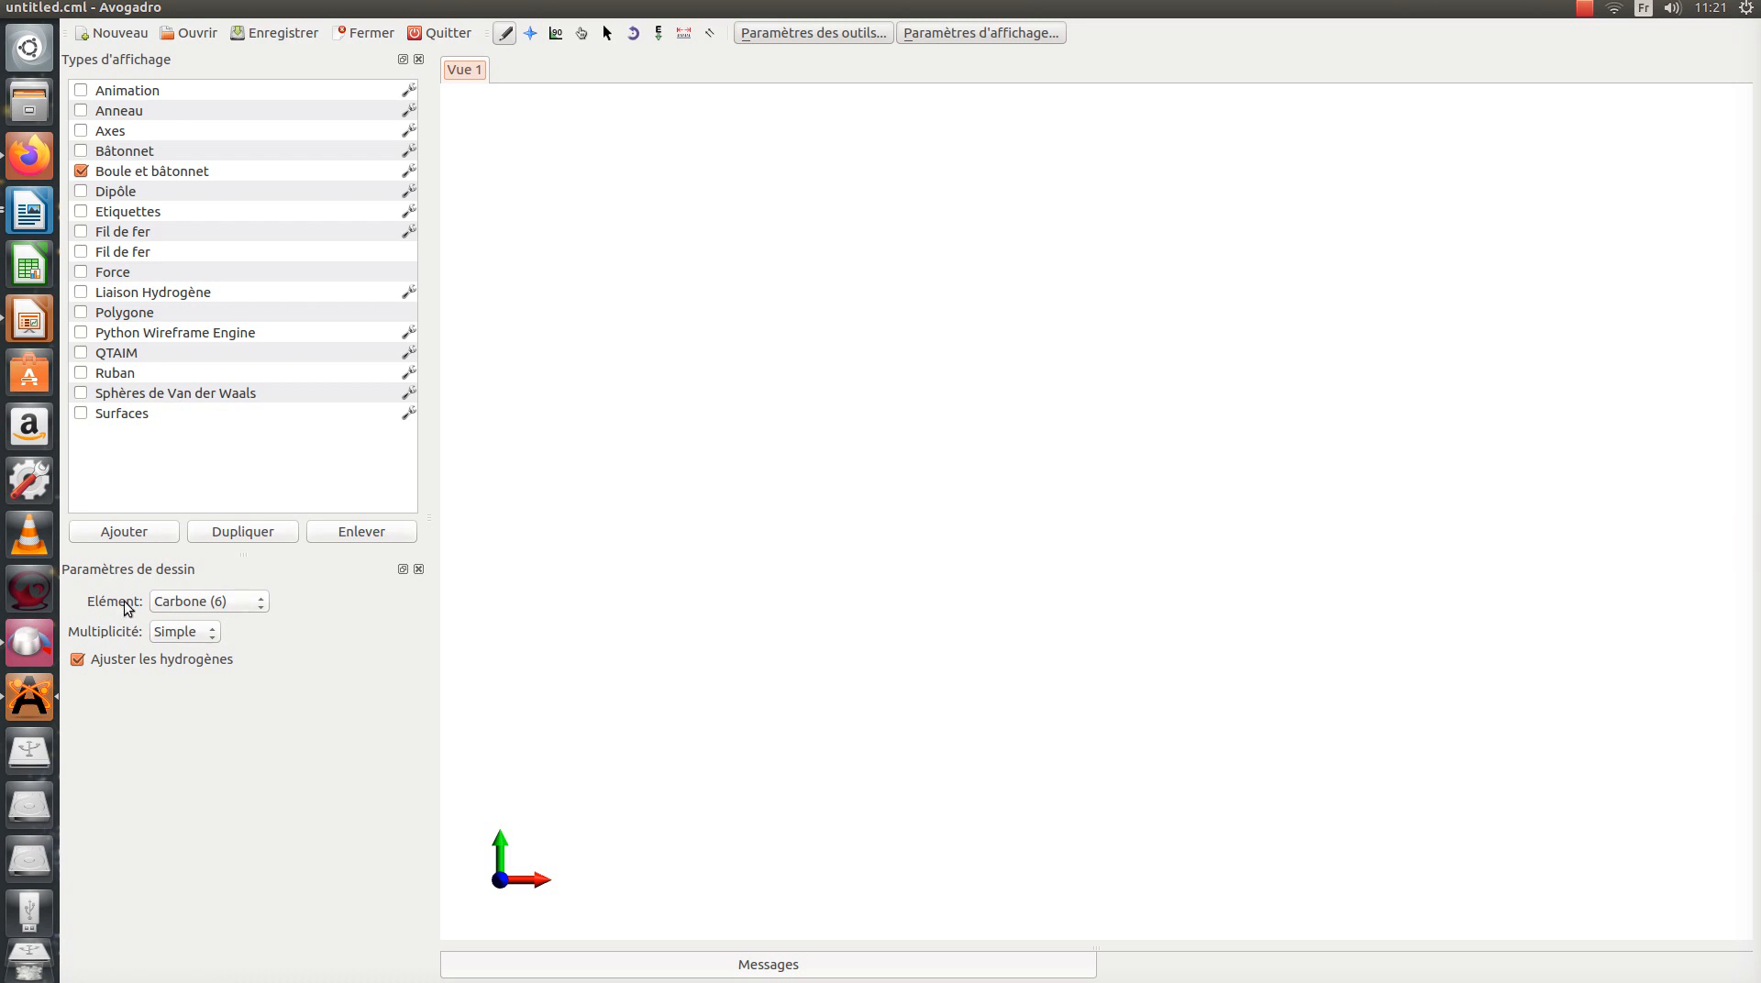
# Step: Place an Azote (7) atom with adjusted hydrogens in the empty view and optimize the molecule's geometry
pyautogui.click(247, 606)
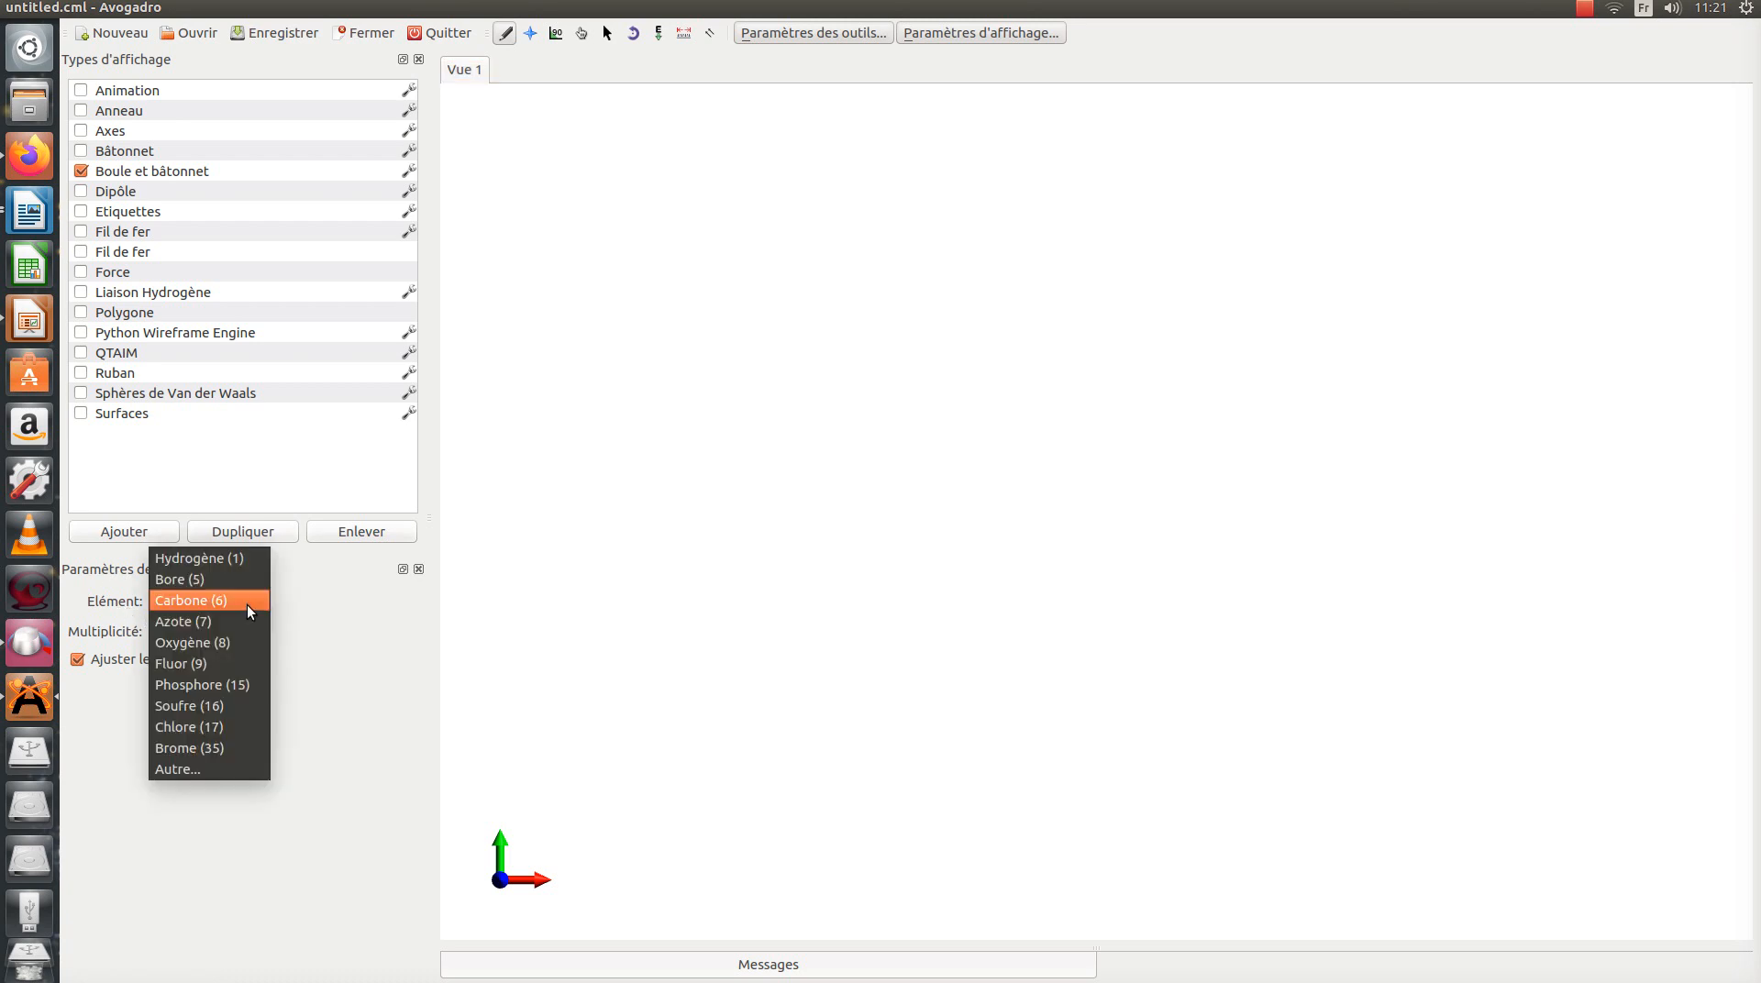
pyautogui.click(214, 624)
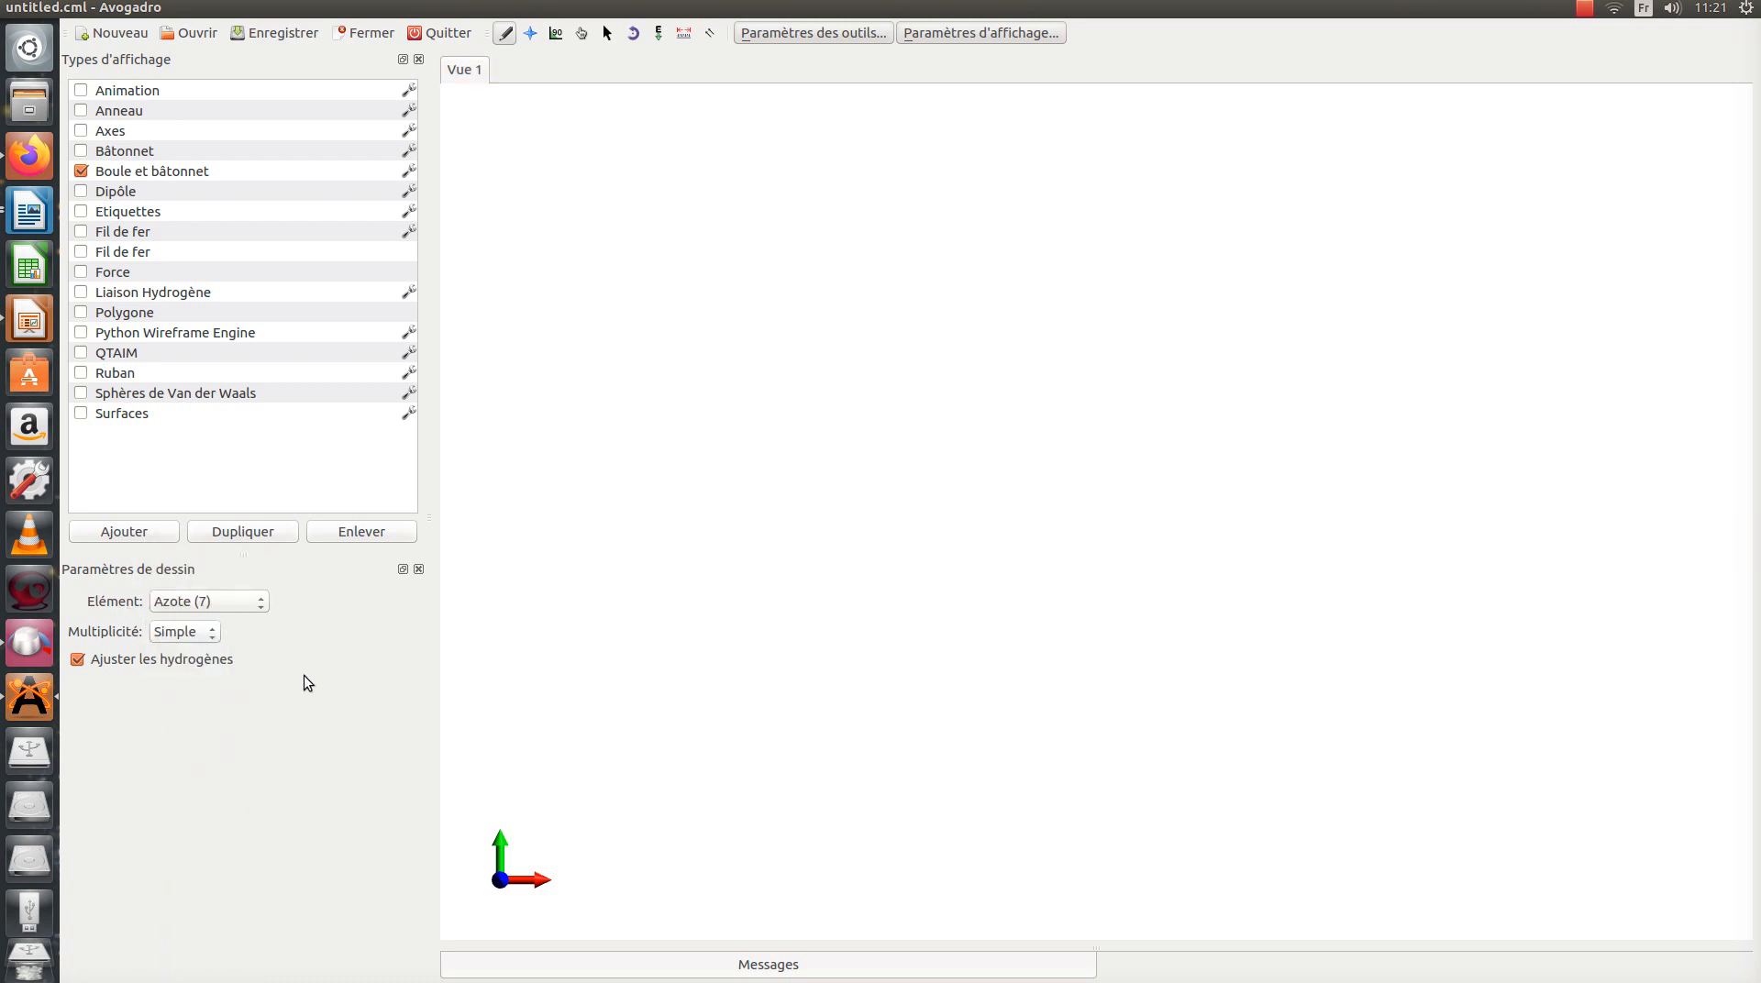
pyautogui.click(780, 375)
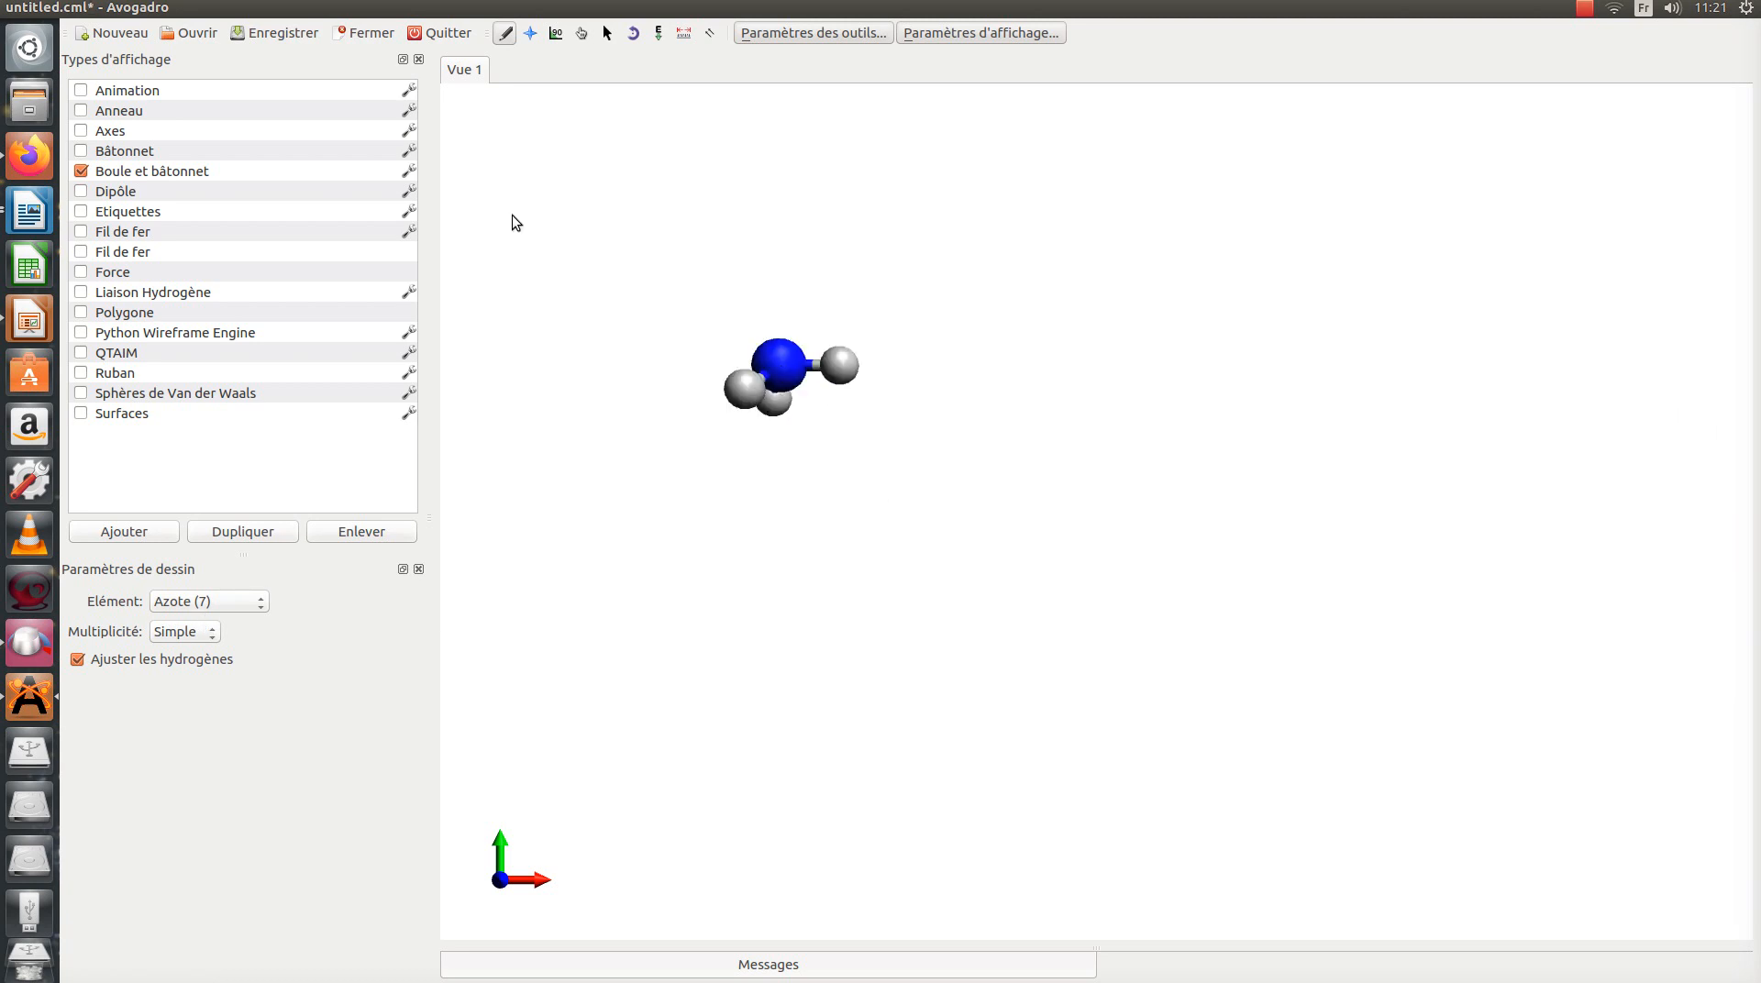
pyautogui.click(452, 11)
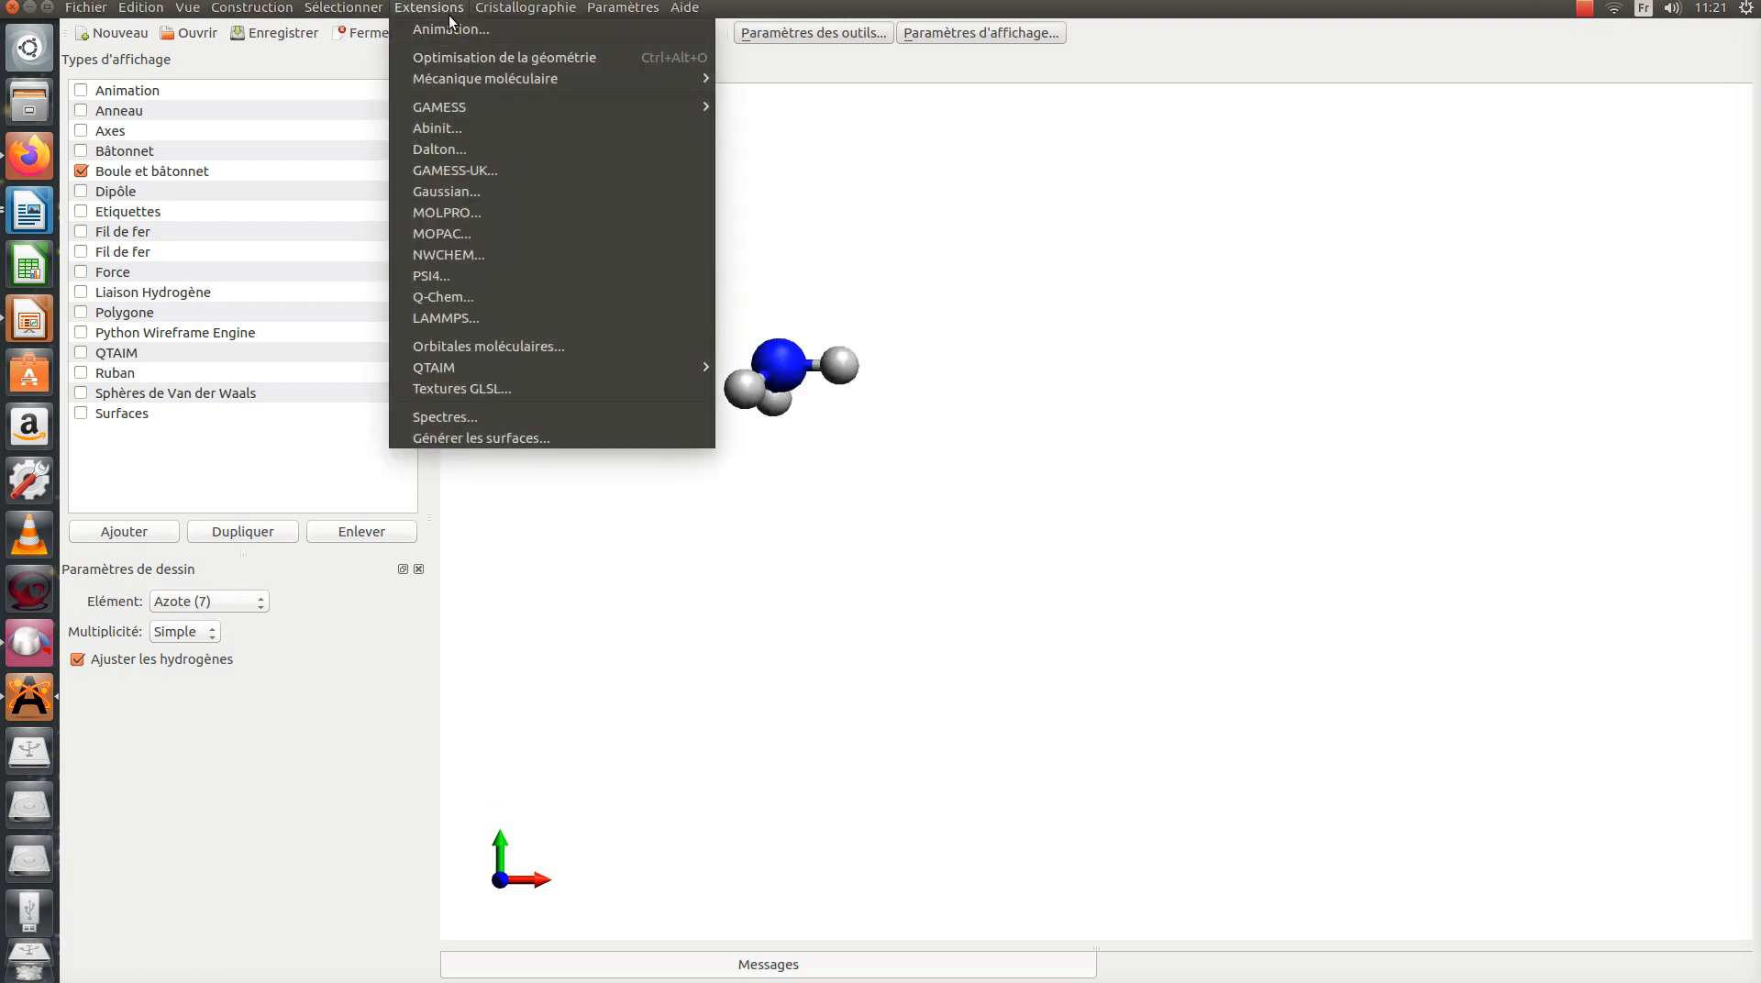
pyautogui.click(463, 64)
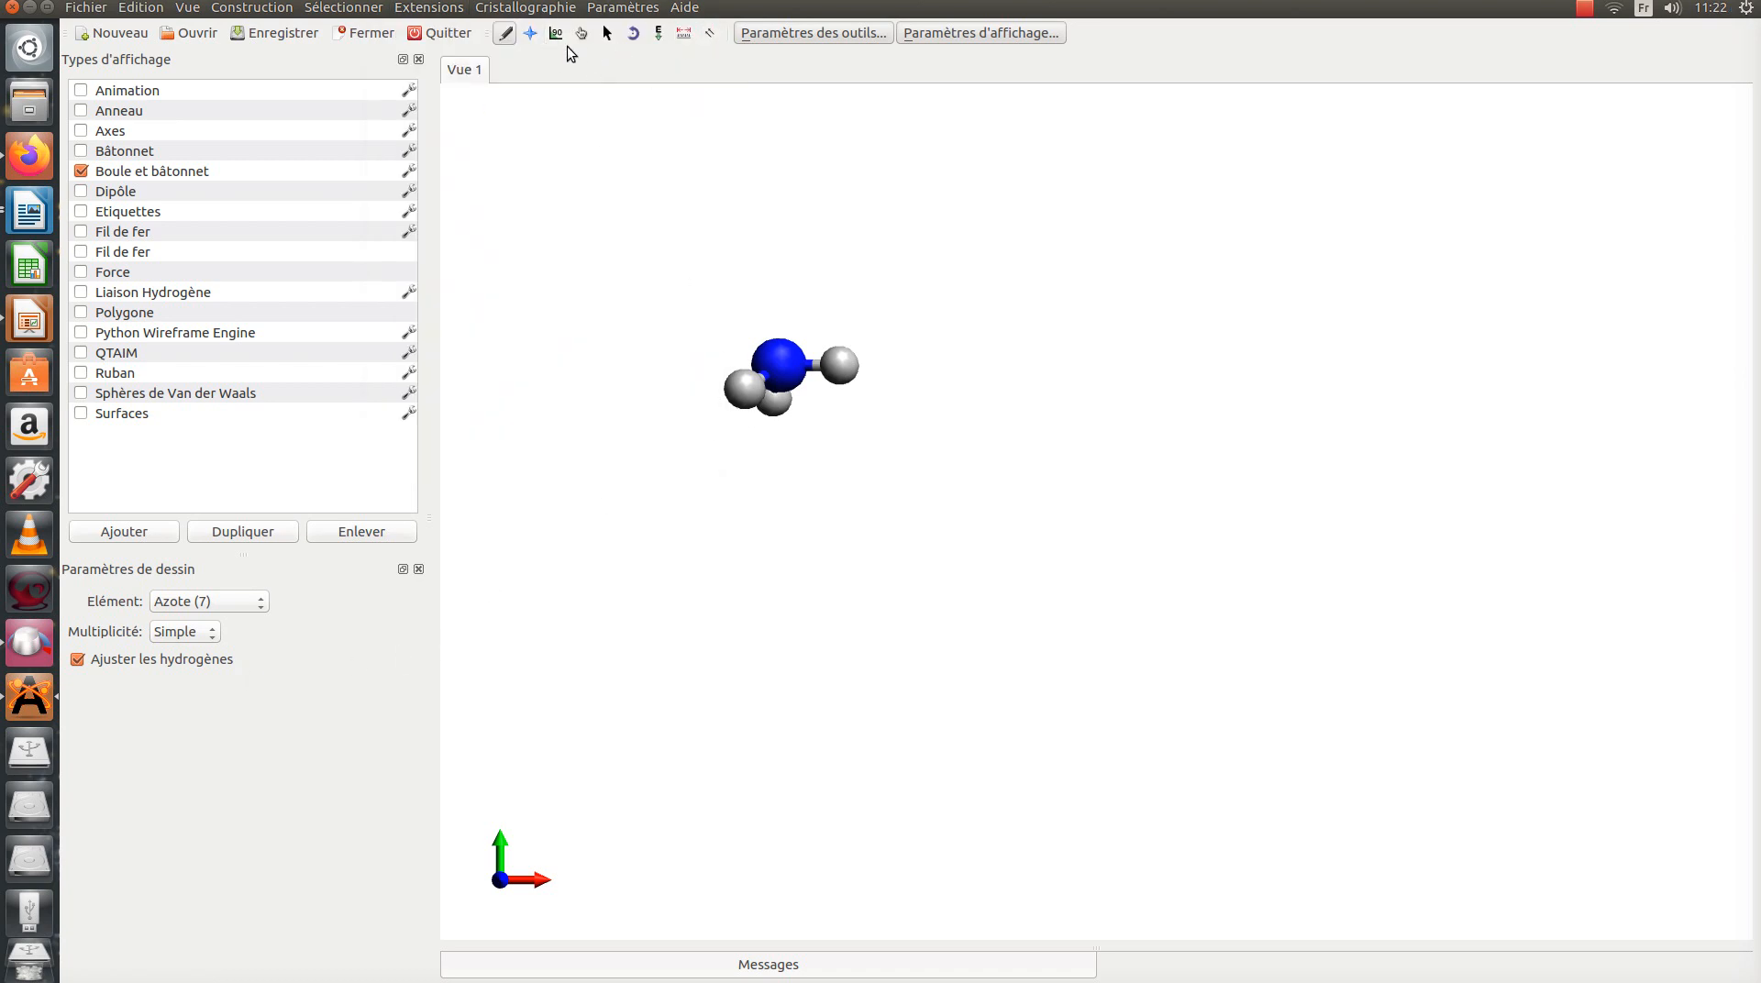
# Step: Replace two of the hydrogens attached to the nitrogen with Oxygène (8) atoms
pyautogui.click(581, 34)
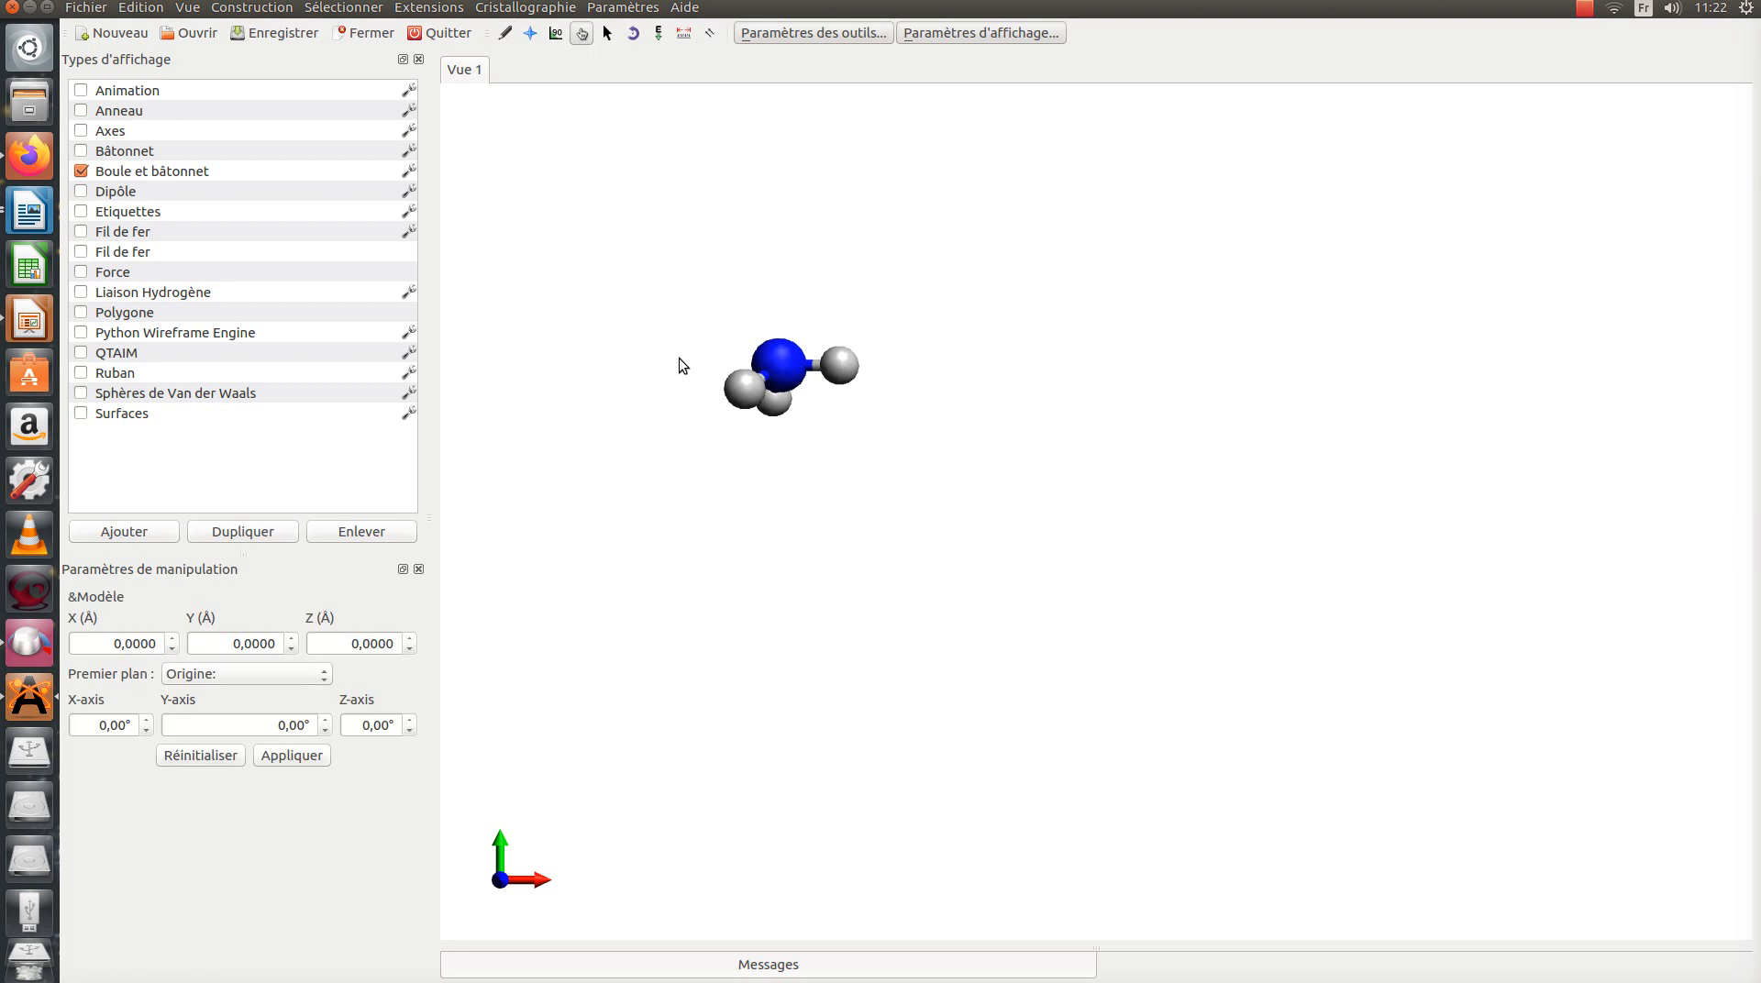
pyautogui.moveTo(652, 424); pyautogui.dragTo(829, 483)
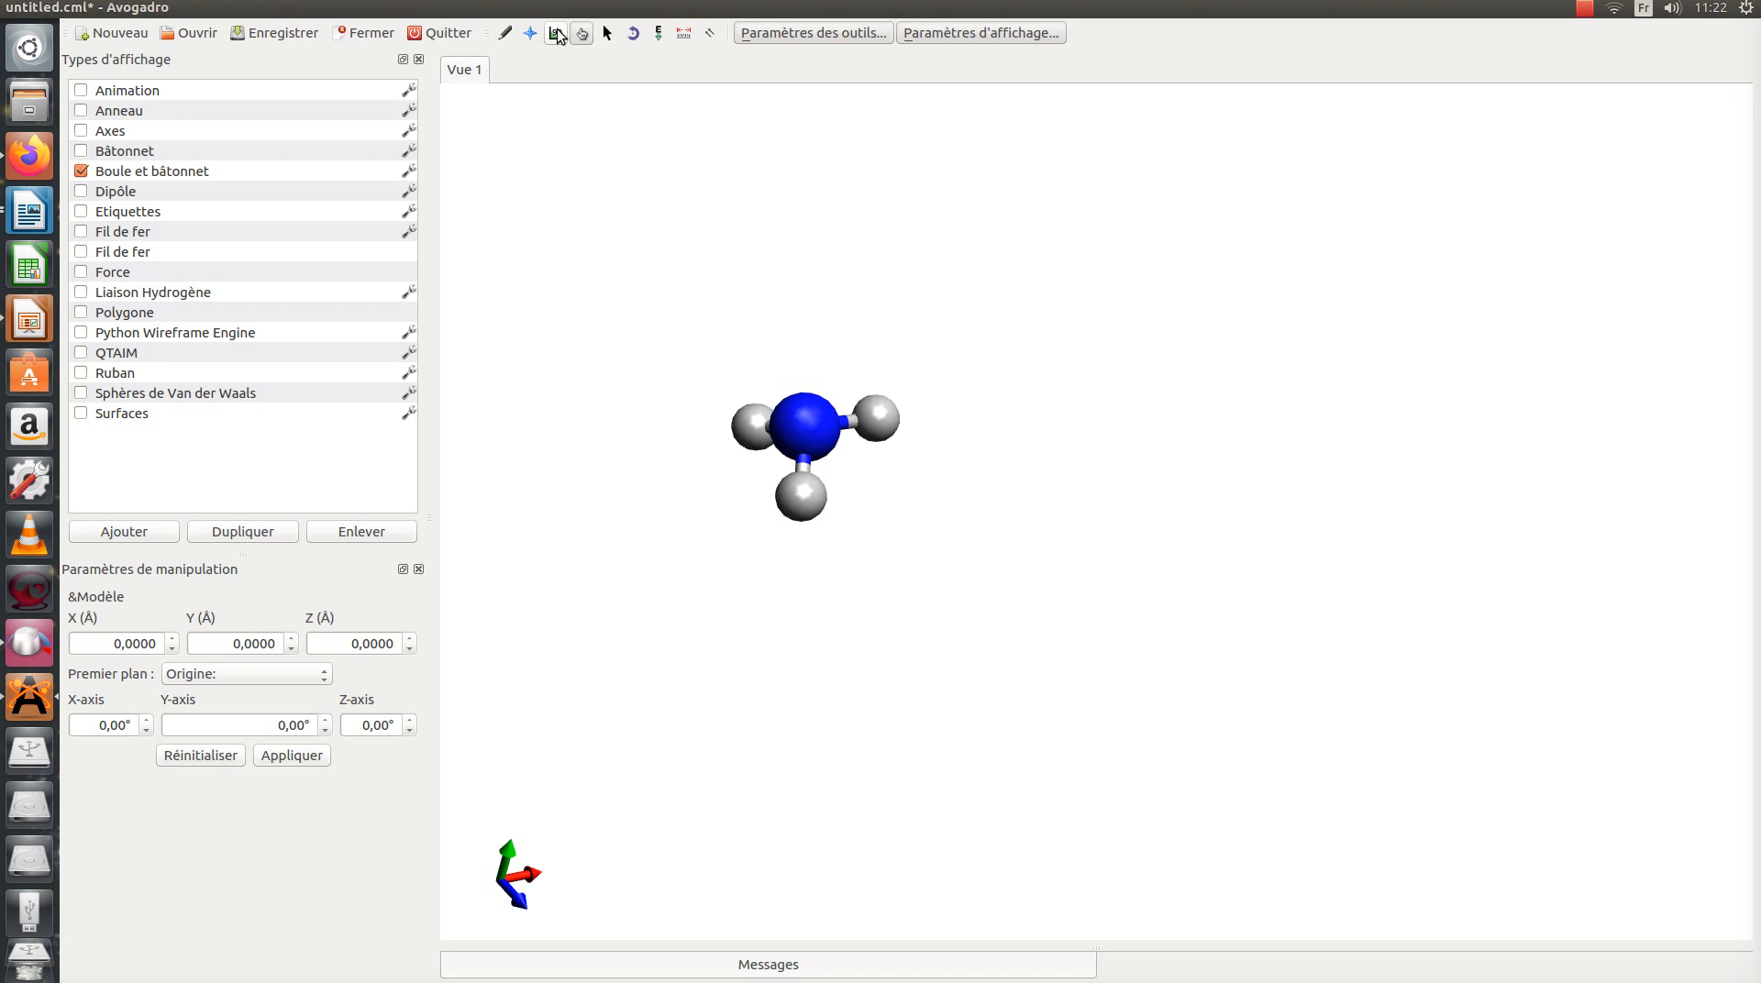
pyautogui.click(506, 35)
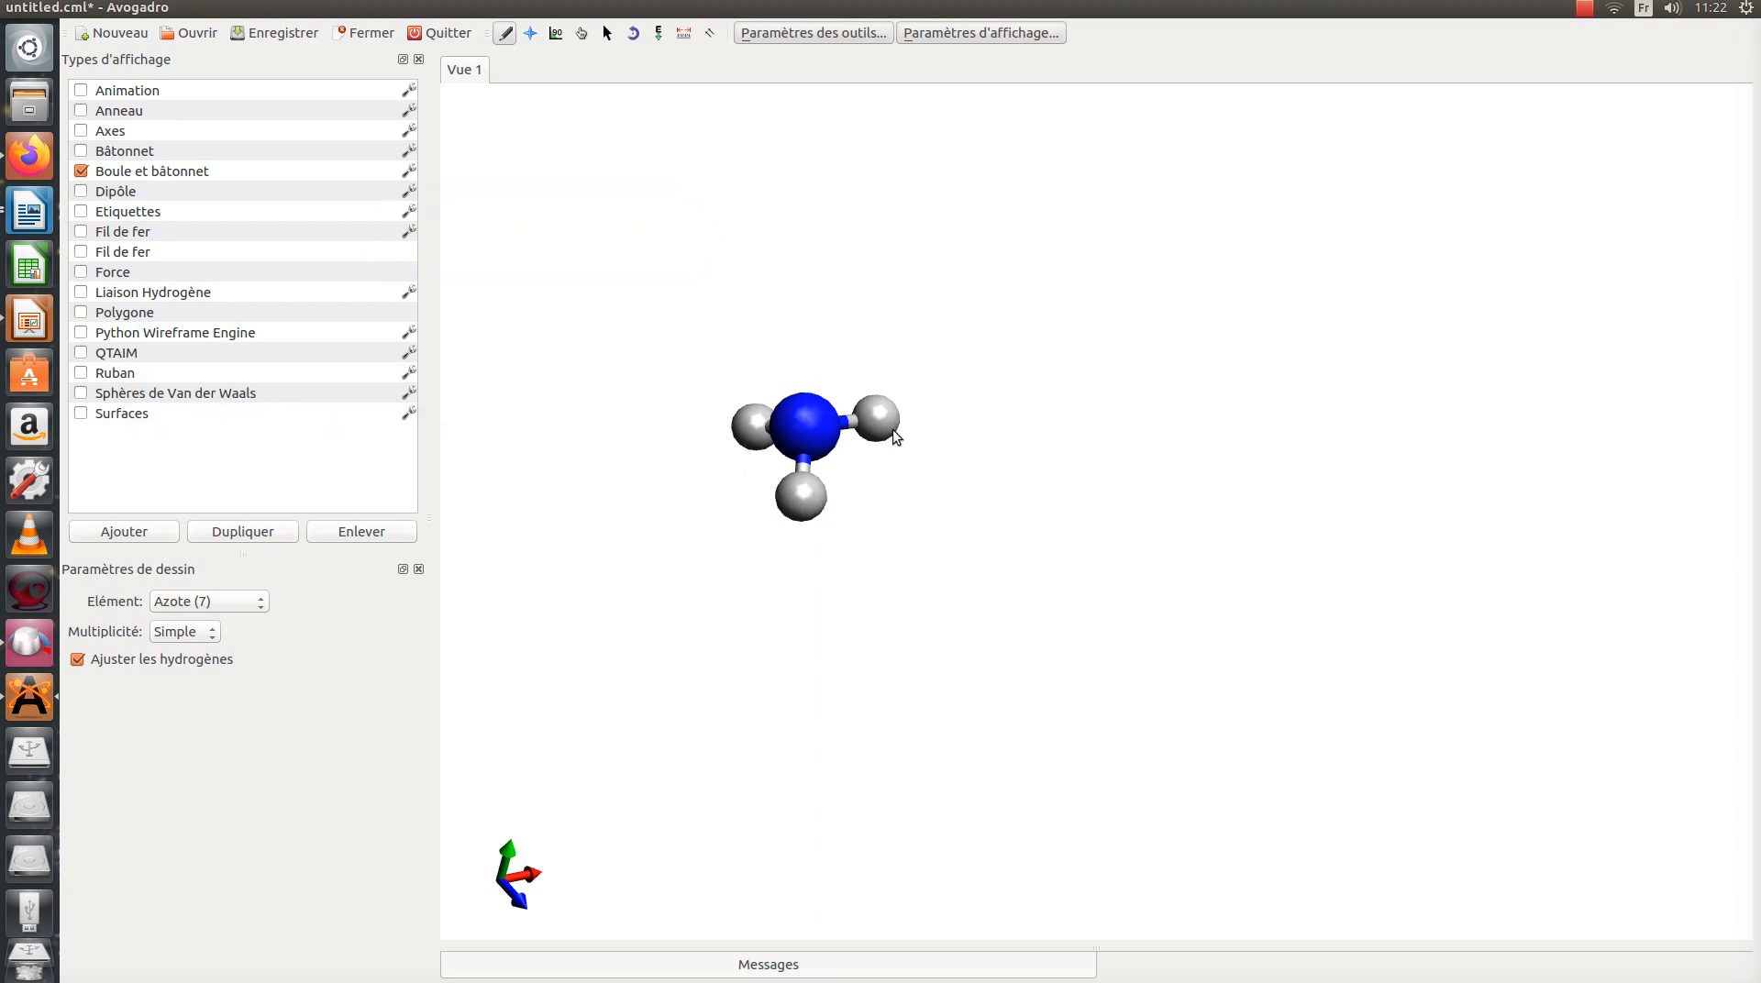
pyautogui.click(231, 603)
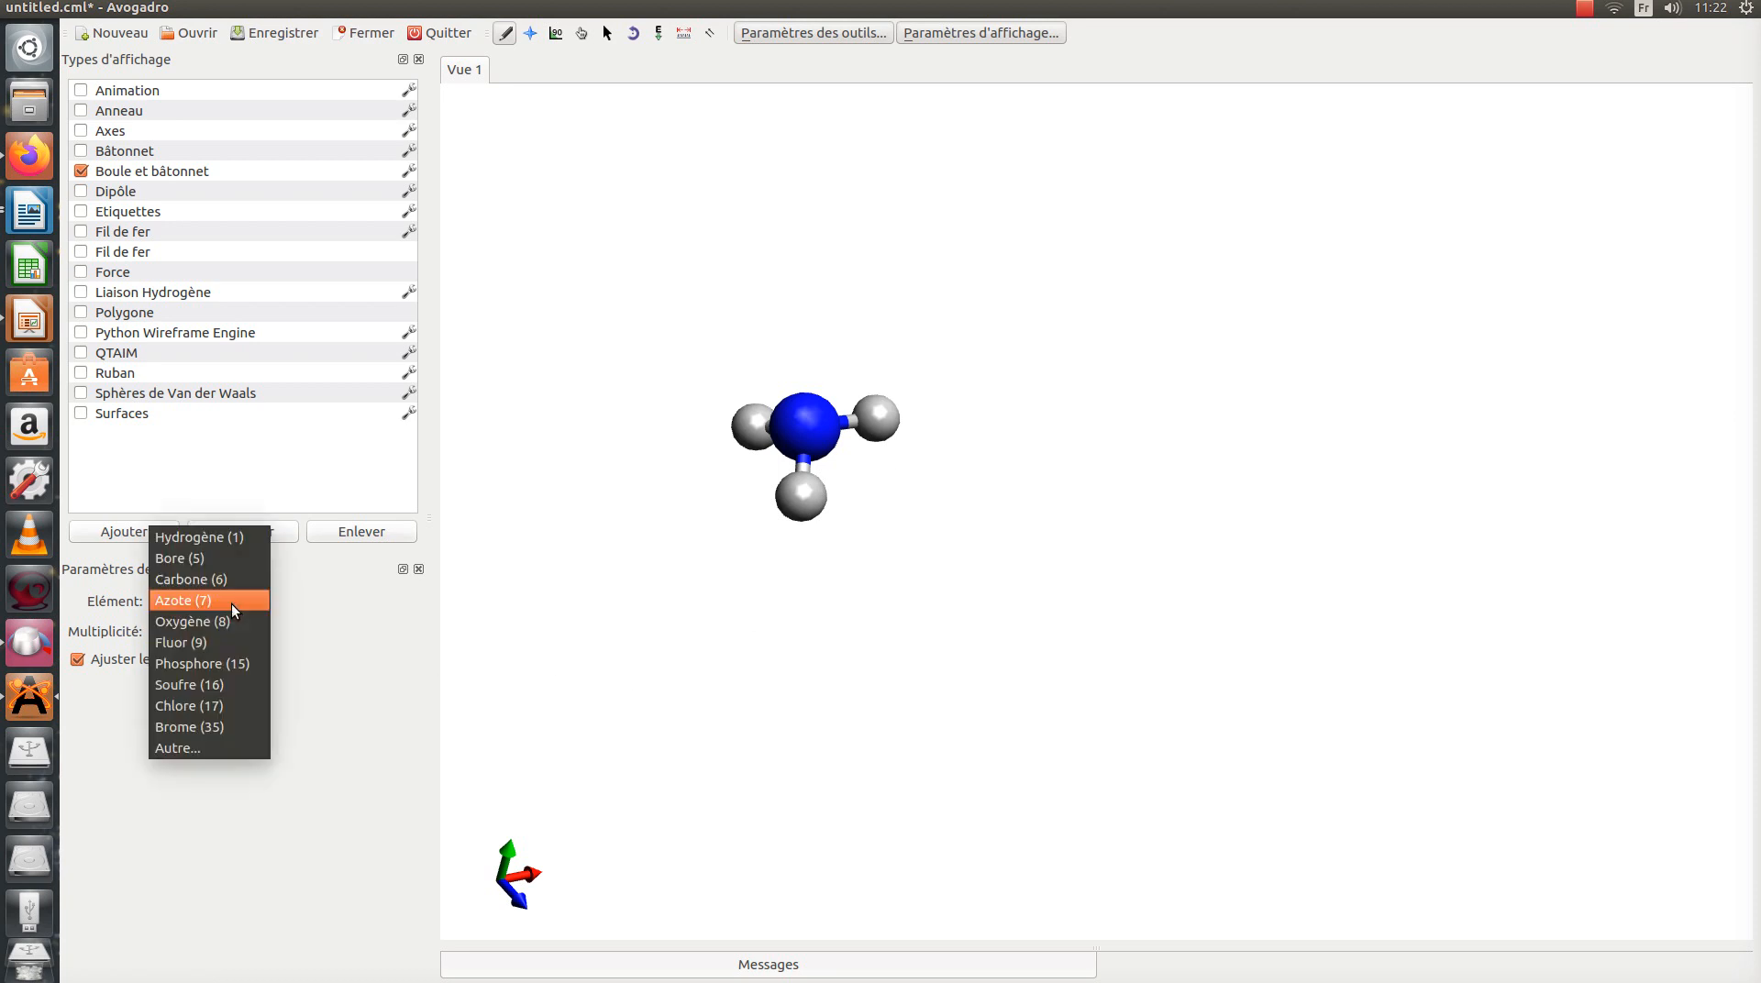
pyautogui.click(217, 622)
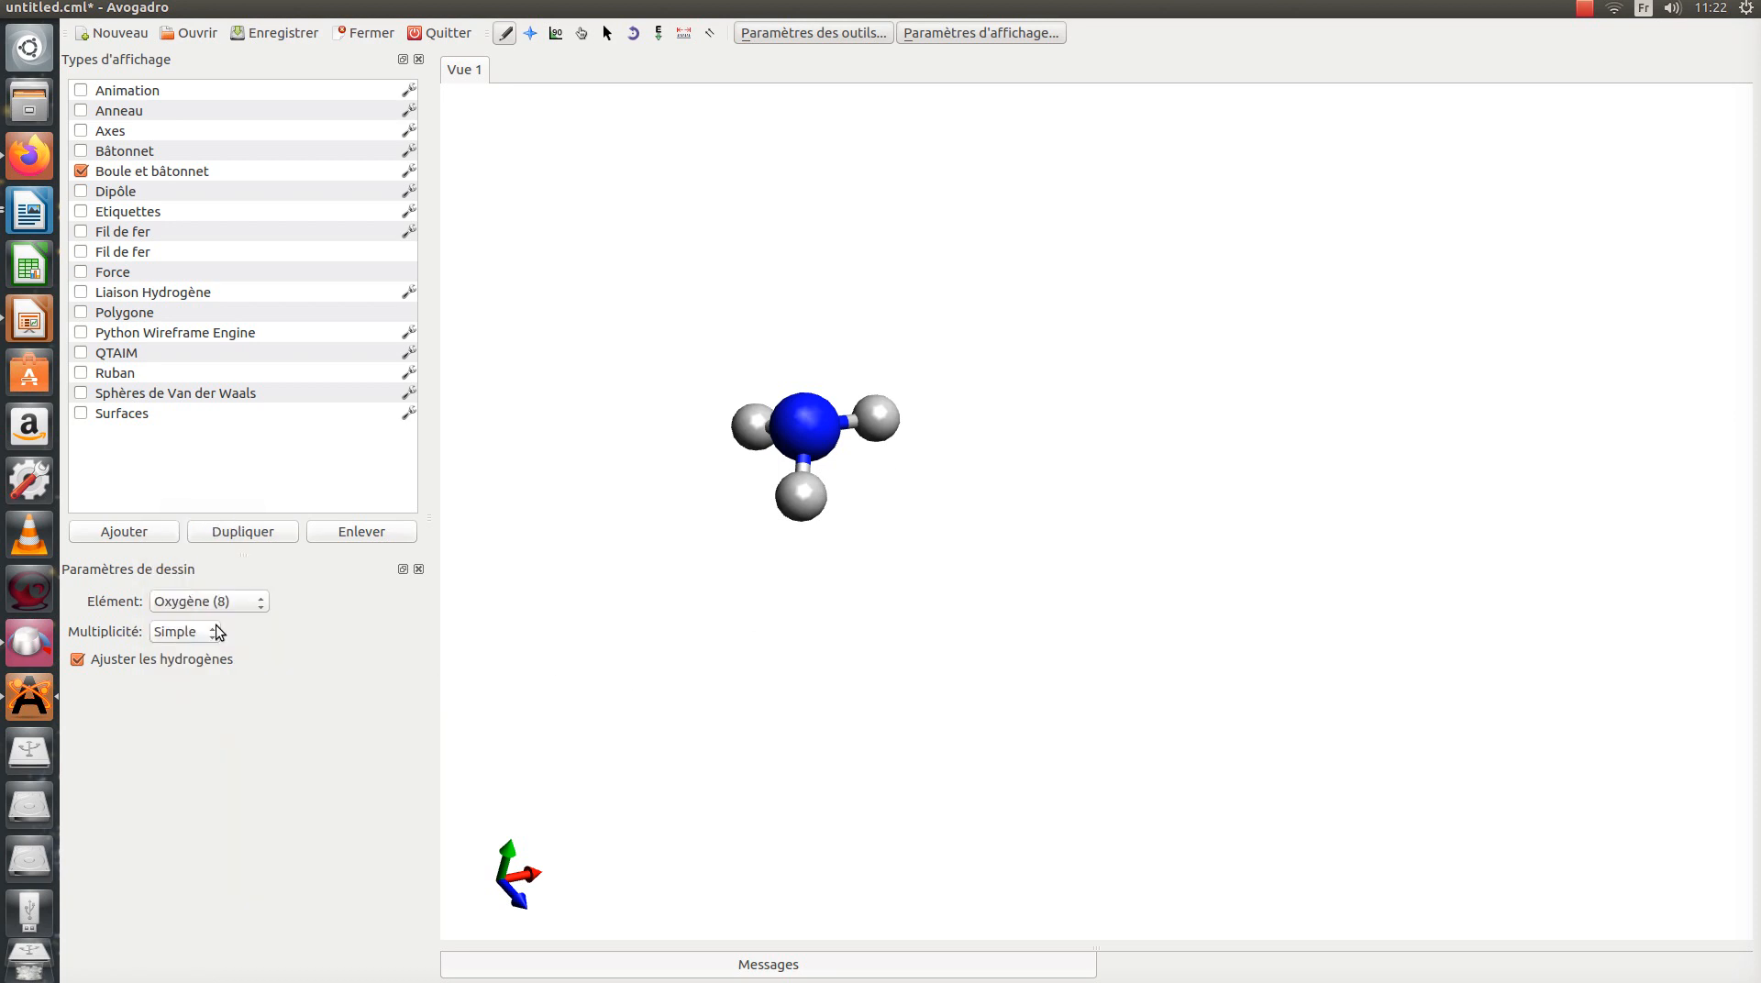
pyautogui.click(798, 494)
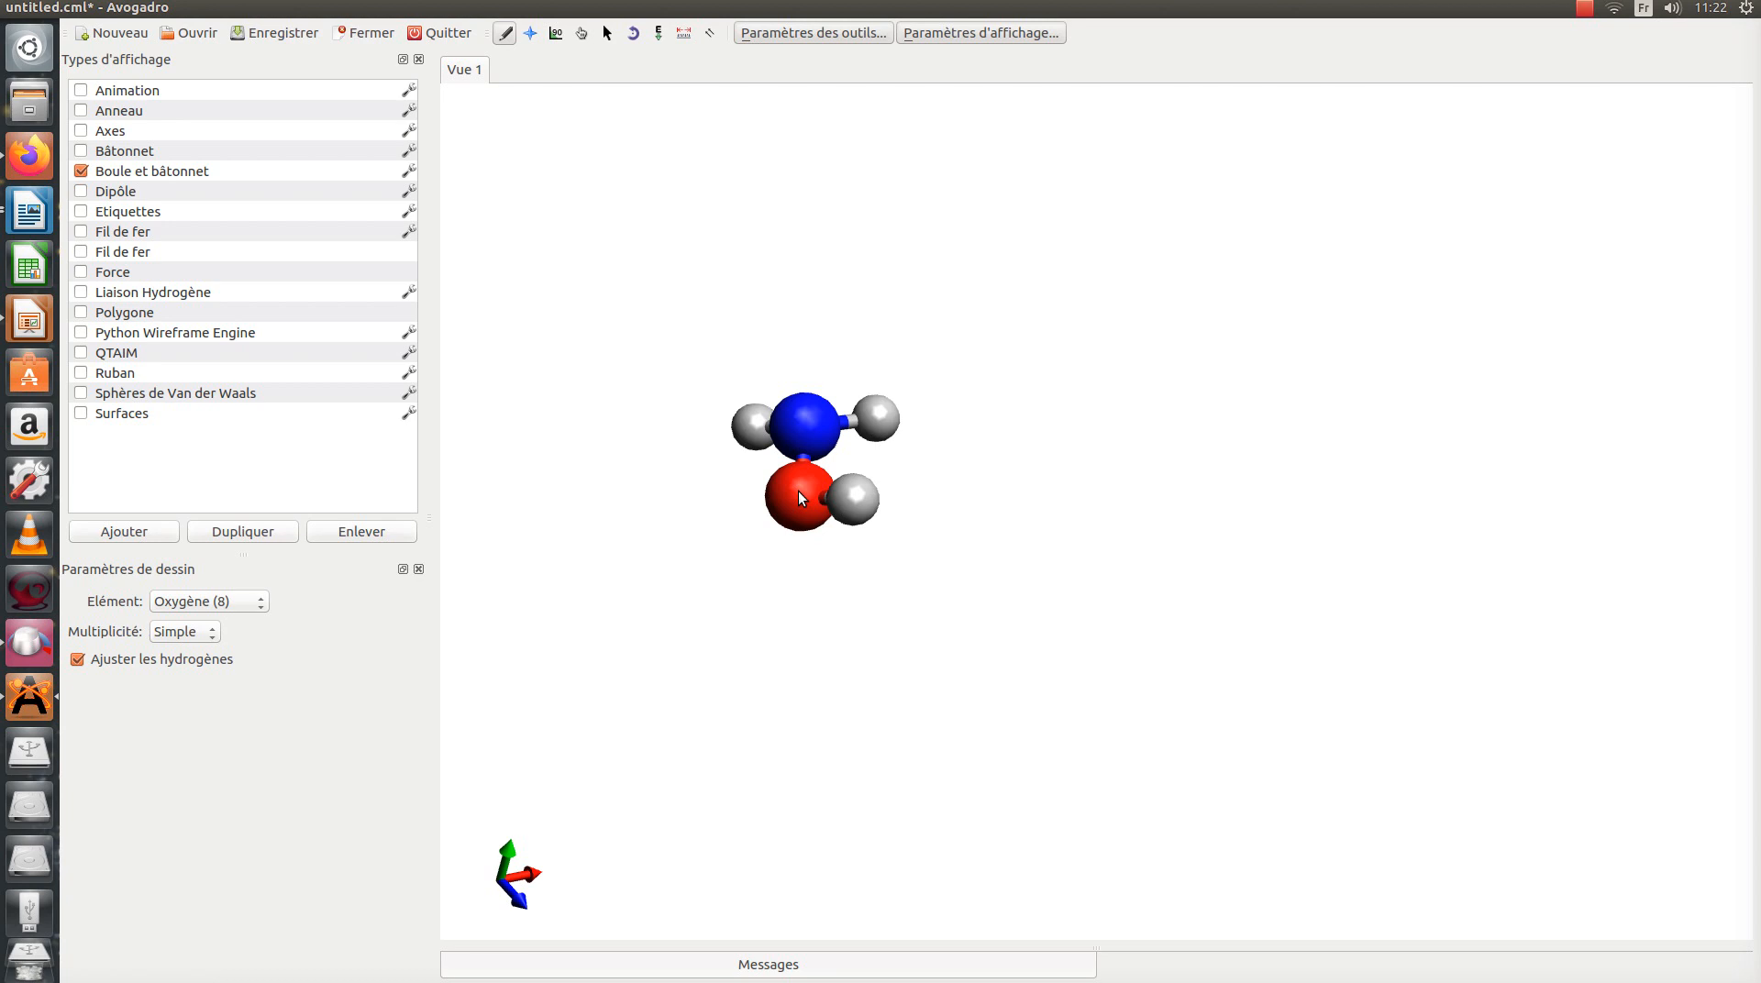
pyautogui.click(886, 418)
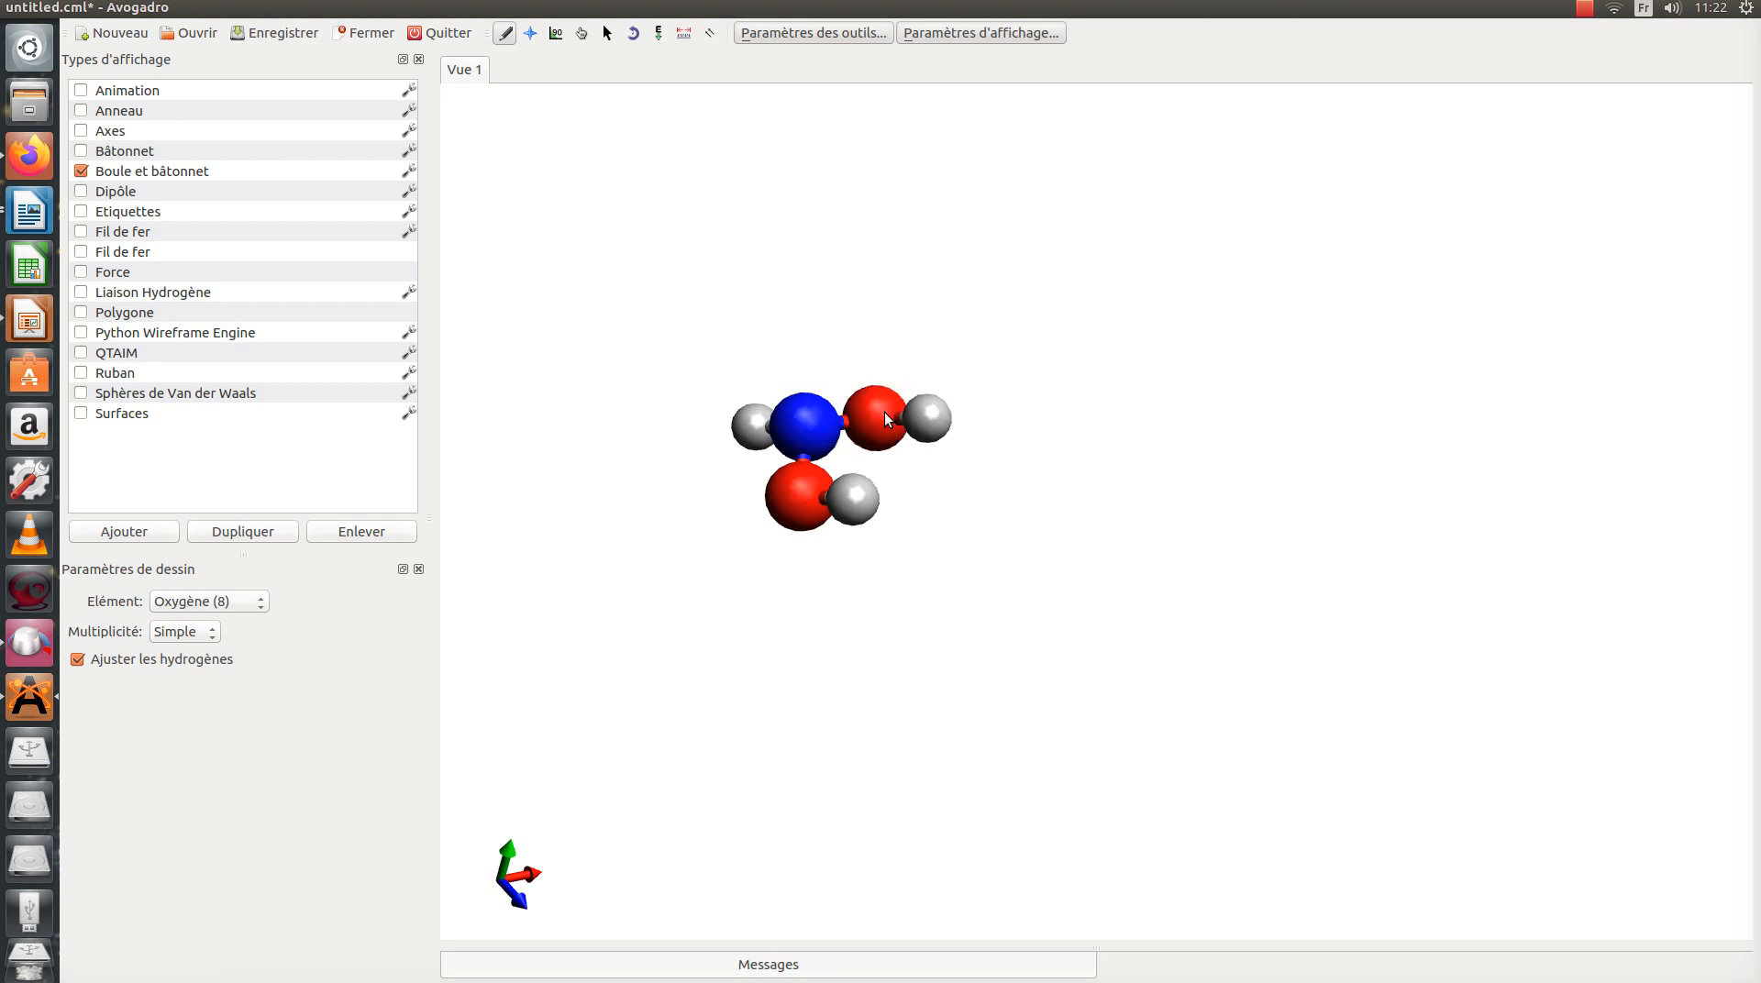
pyautogui.click(1586, 9)
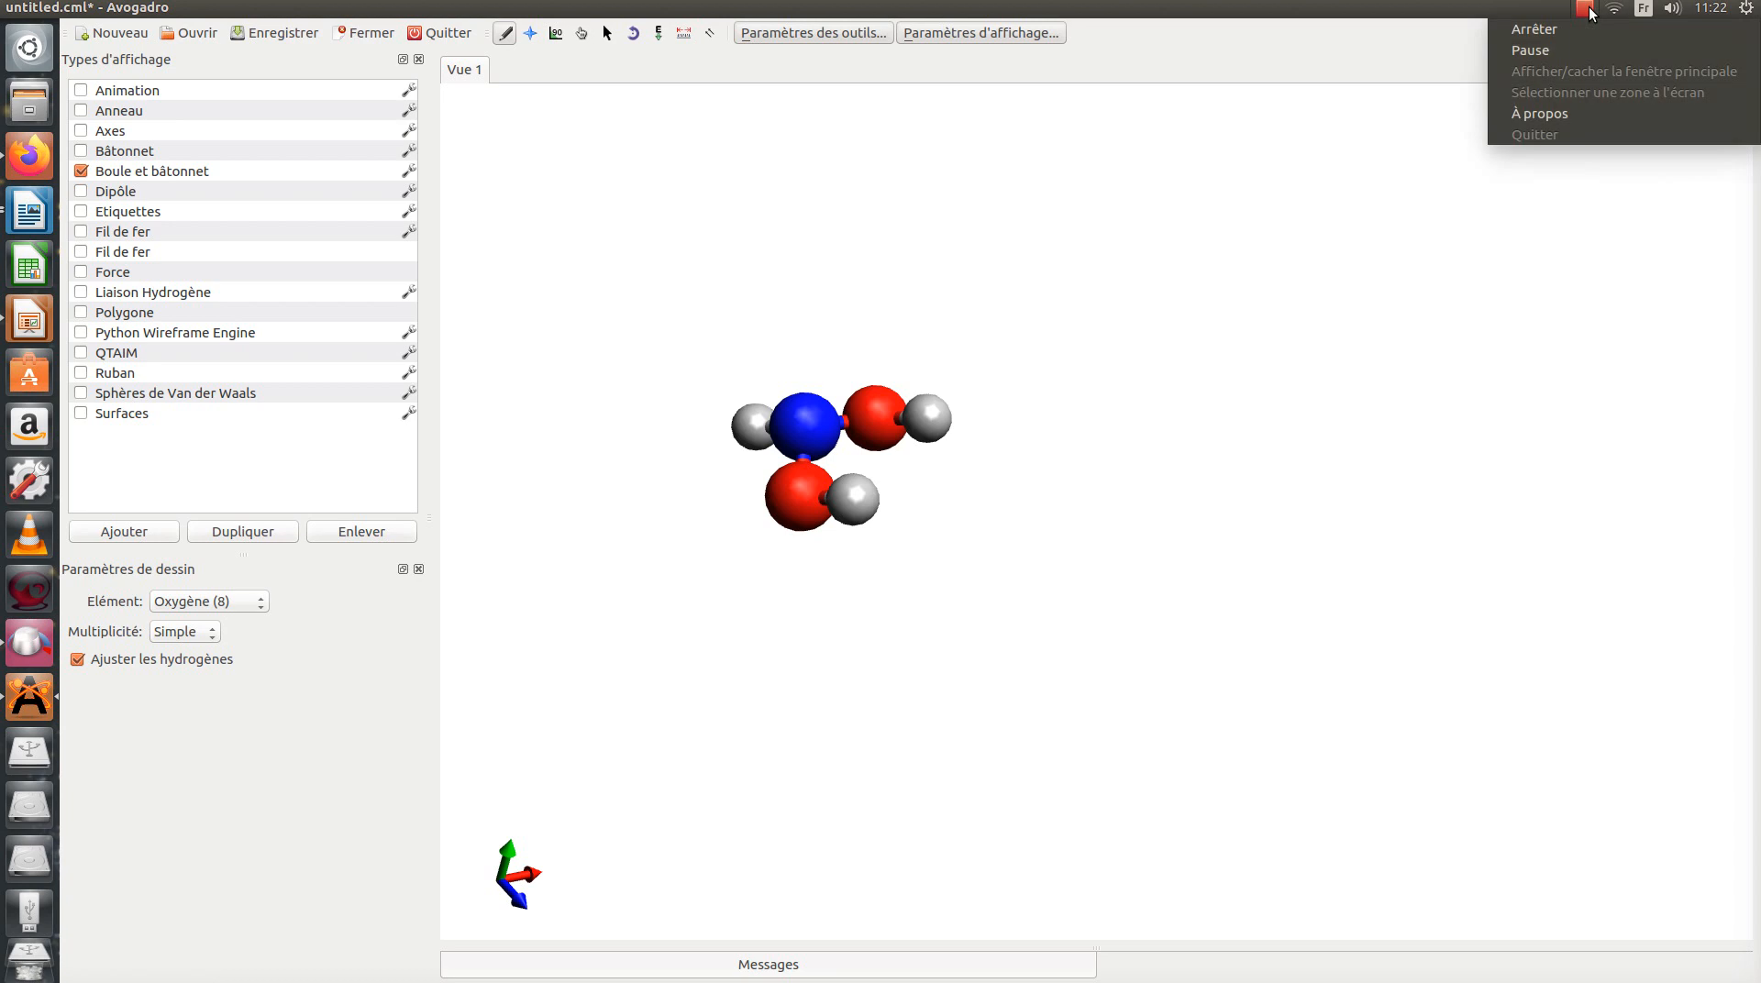
pyautogui.click(1546, 51)
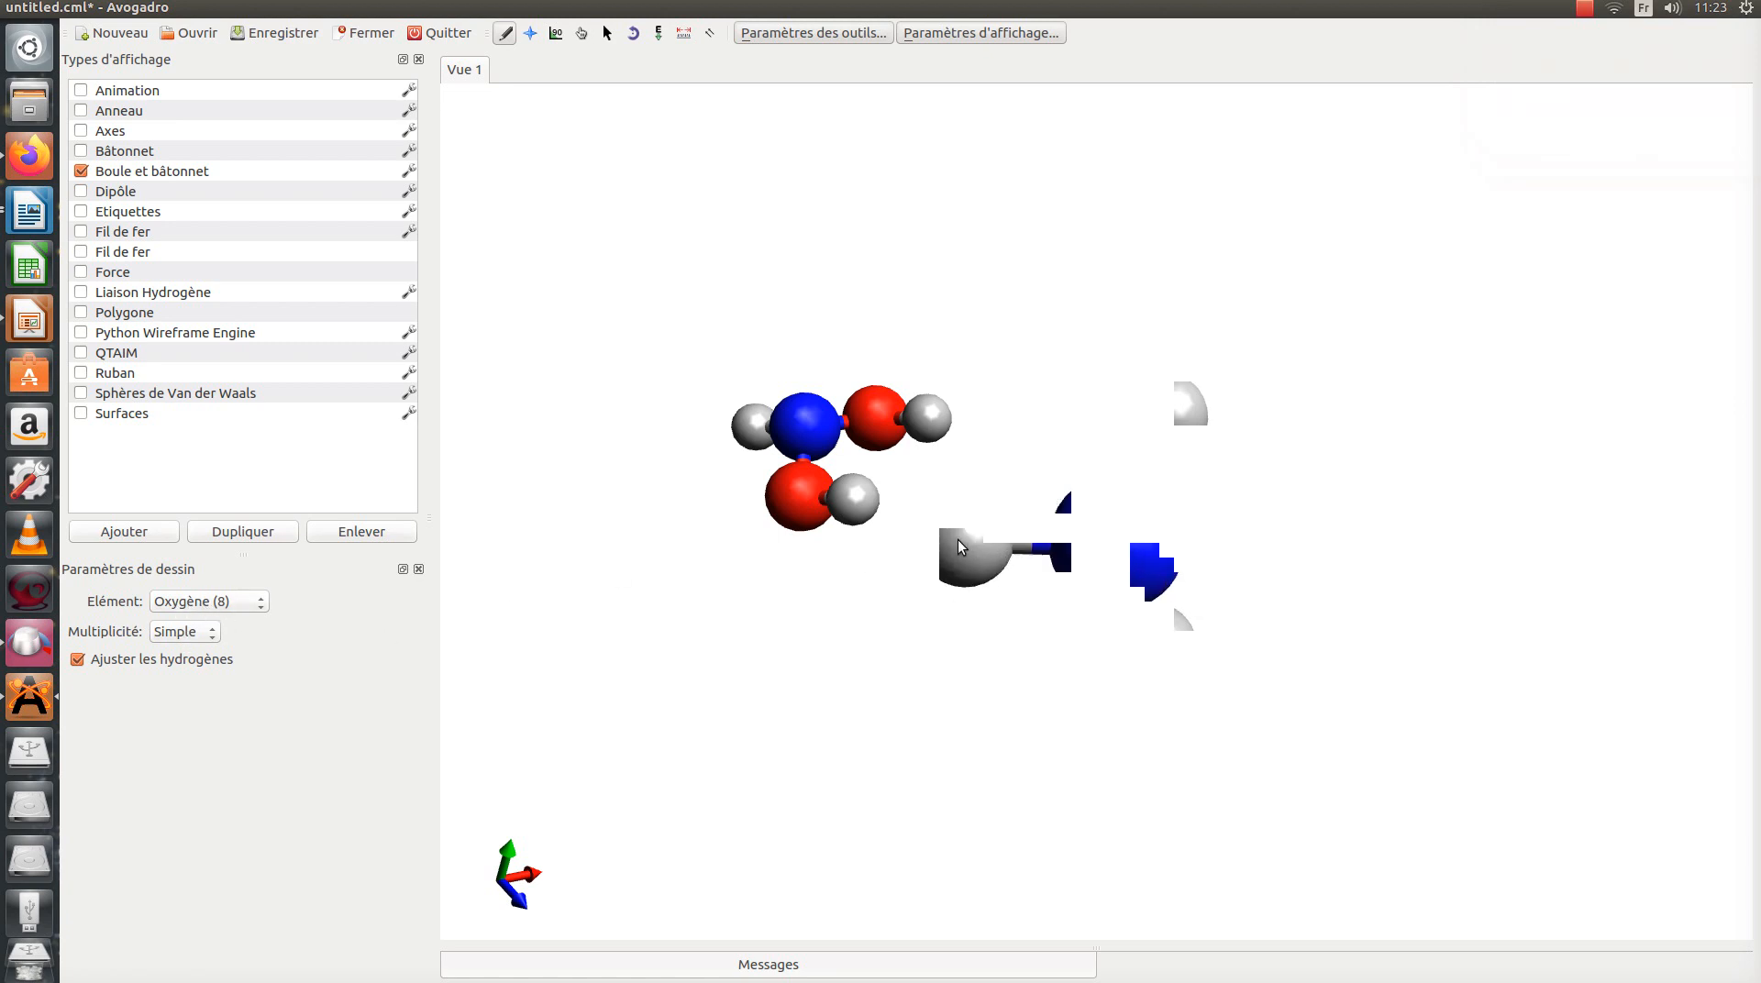
# Step: Replace one hydrogen of the large nitrogen molecule with oxygen joined by a double bond, and optimize the geometry
pyautogui.click(957, 543)
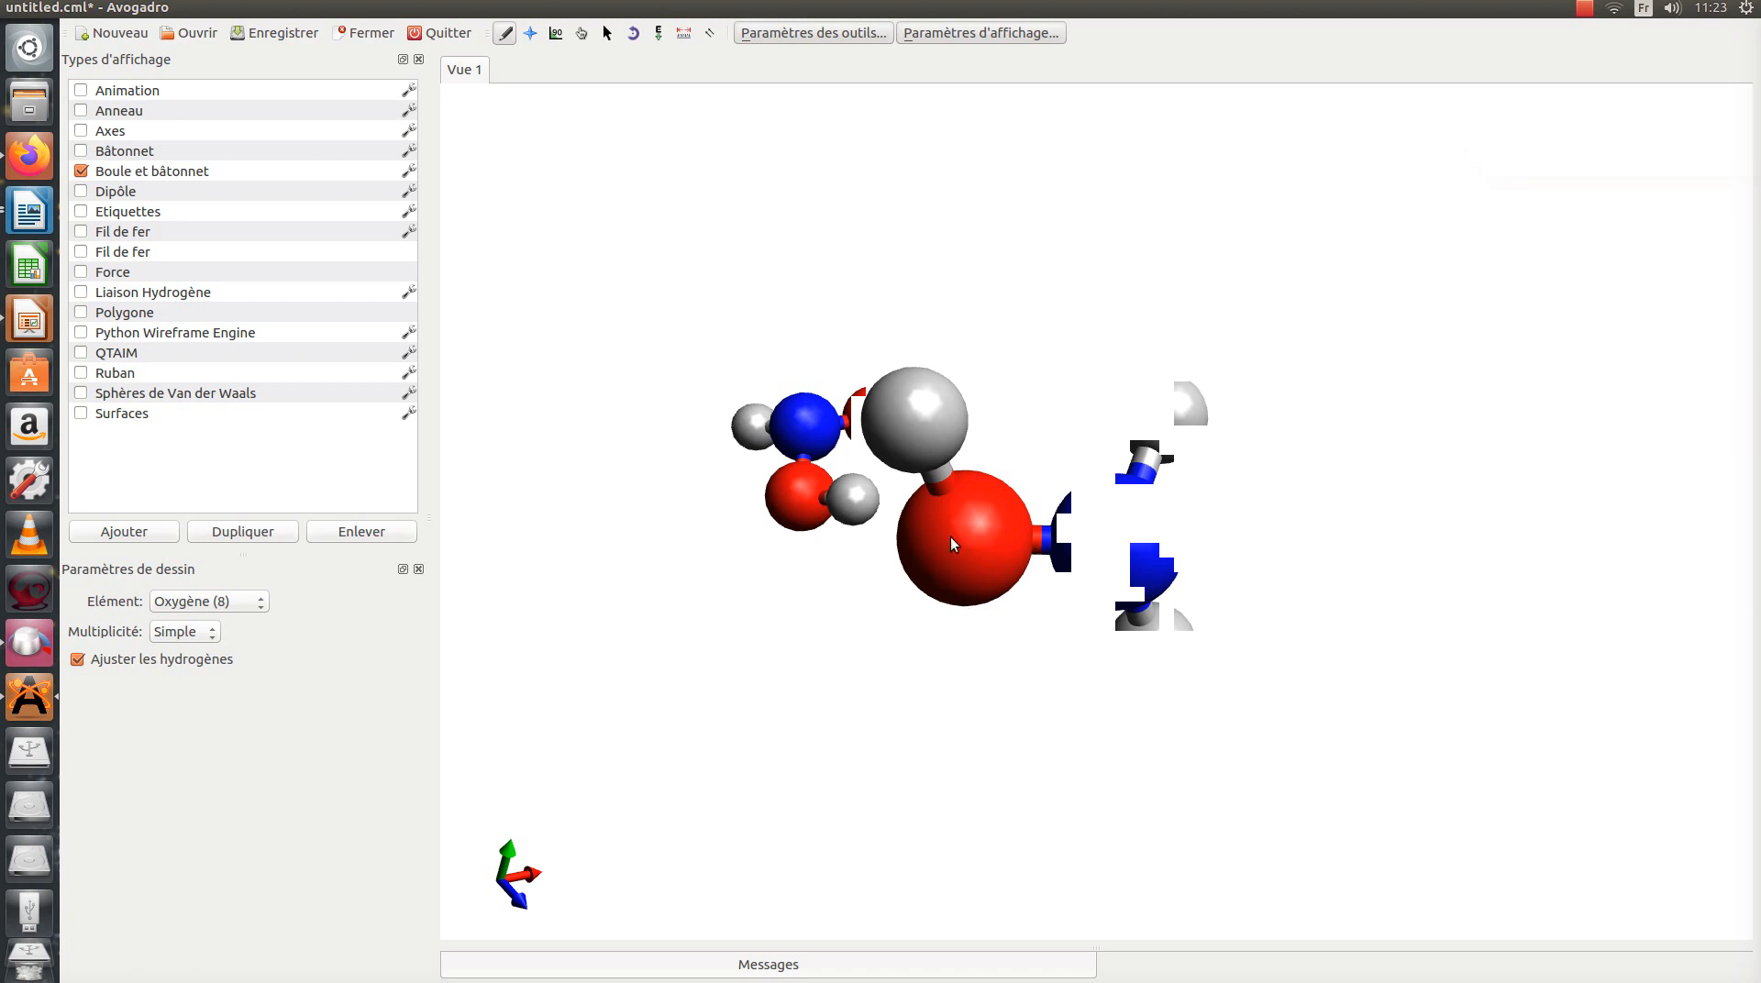
pyautogui.click(1043, 541)
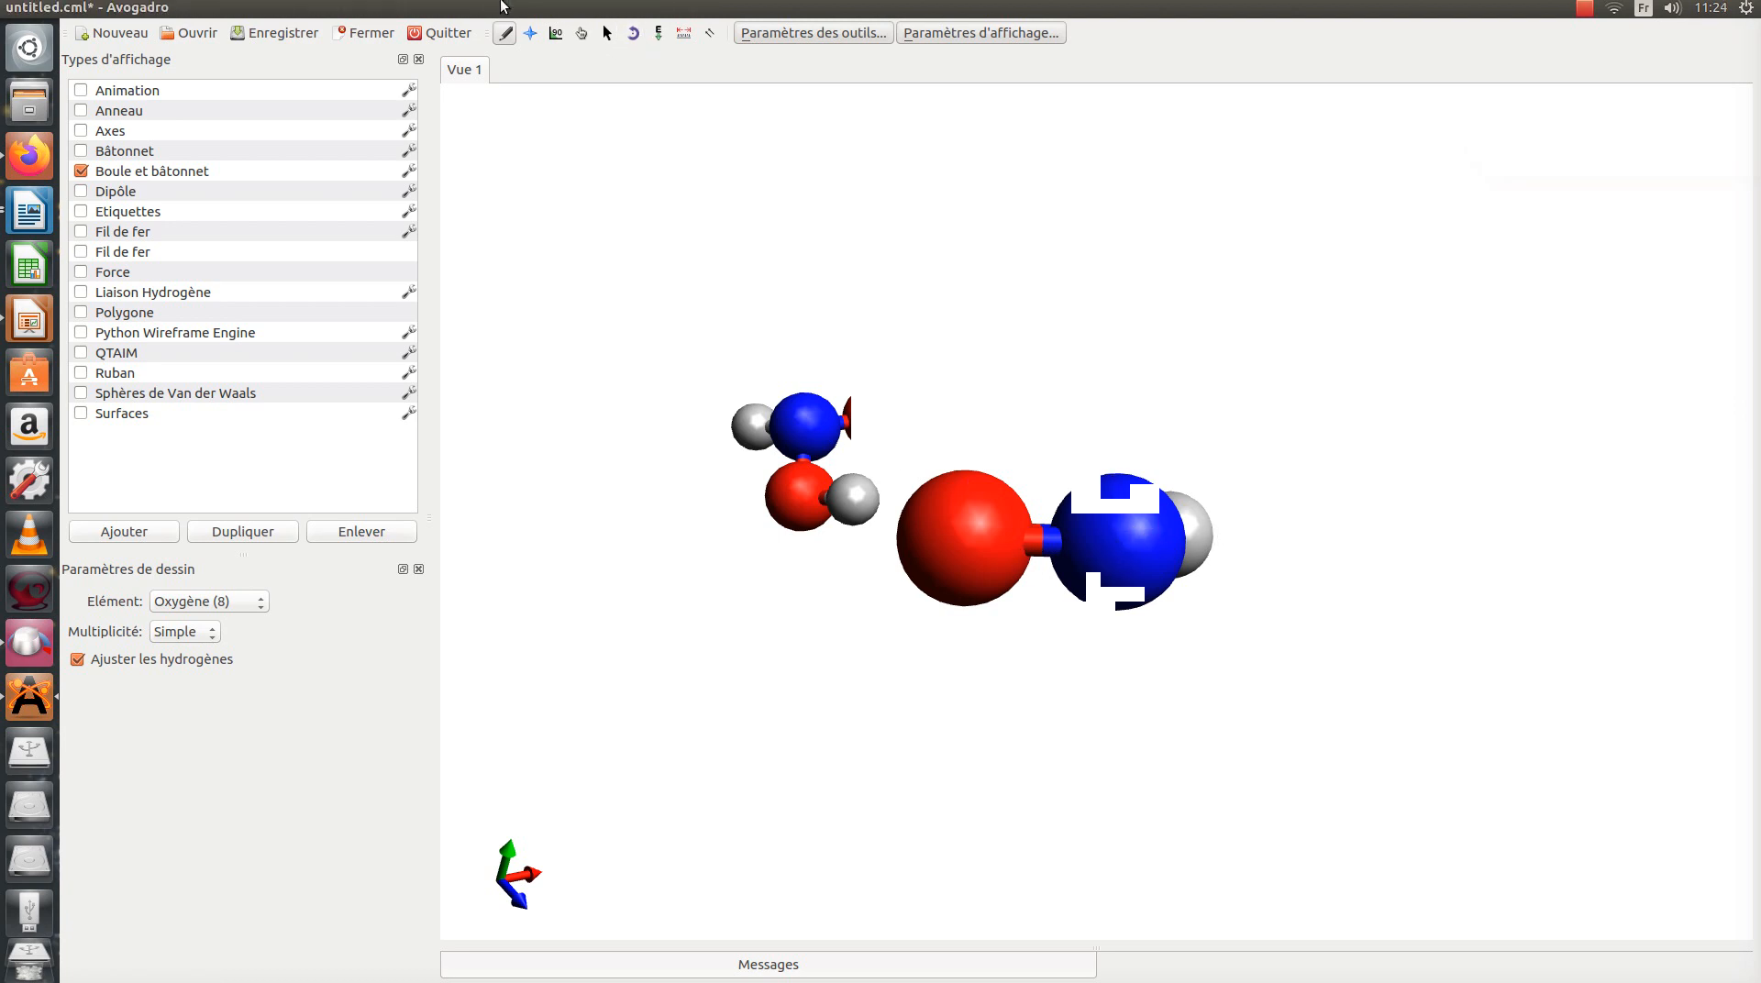
pyautogui.click(456, 8)
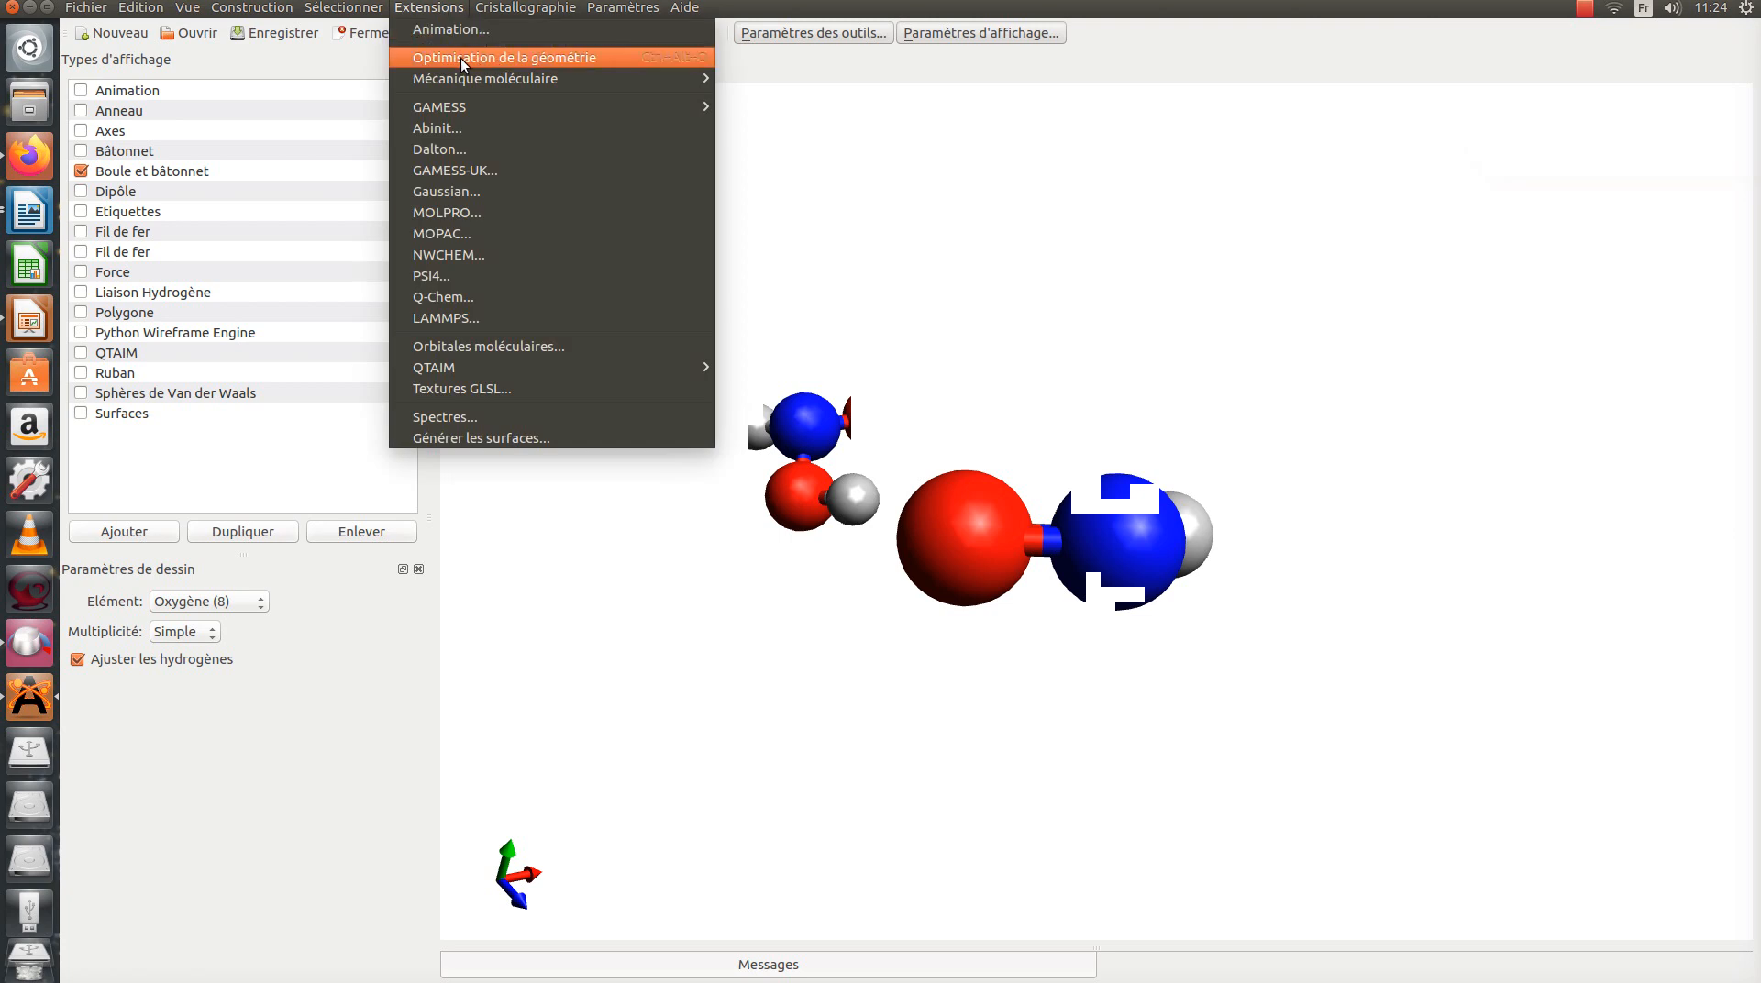
pyautogui.click(461, 57)
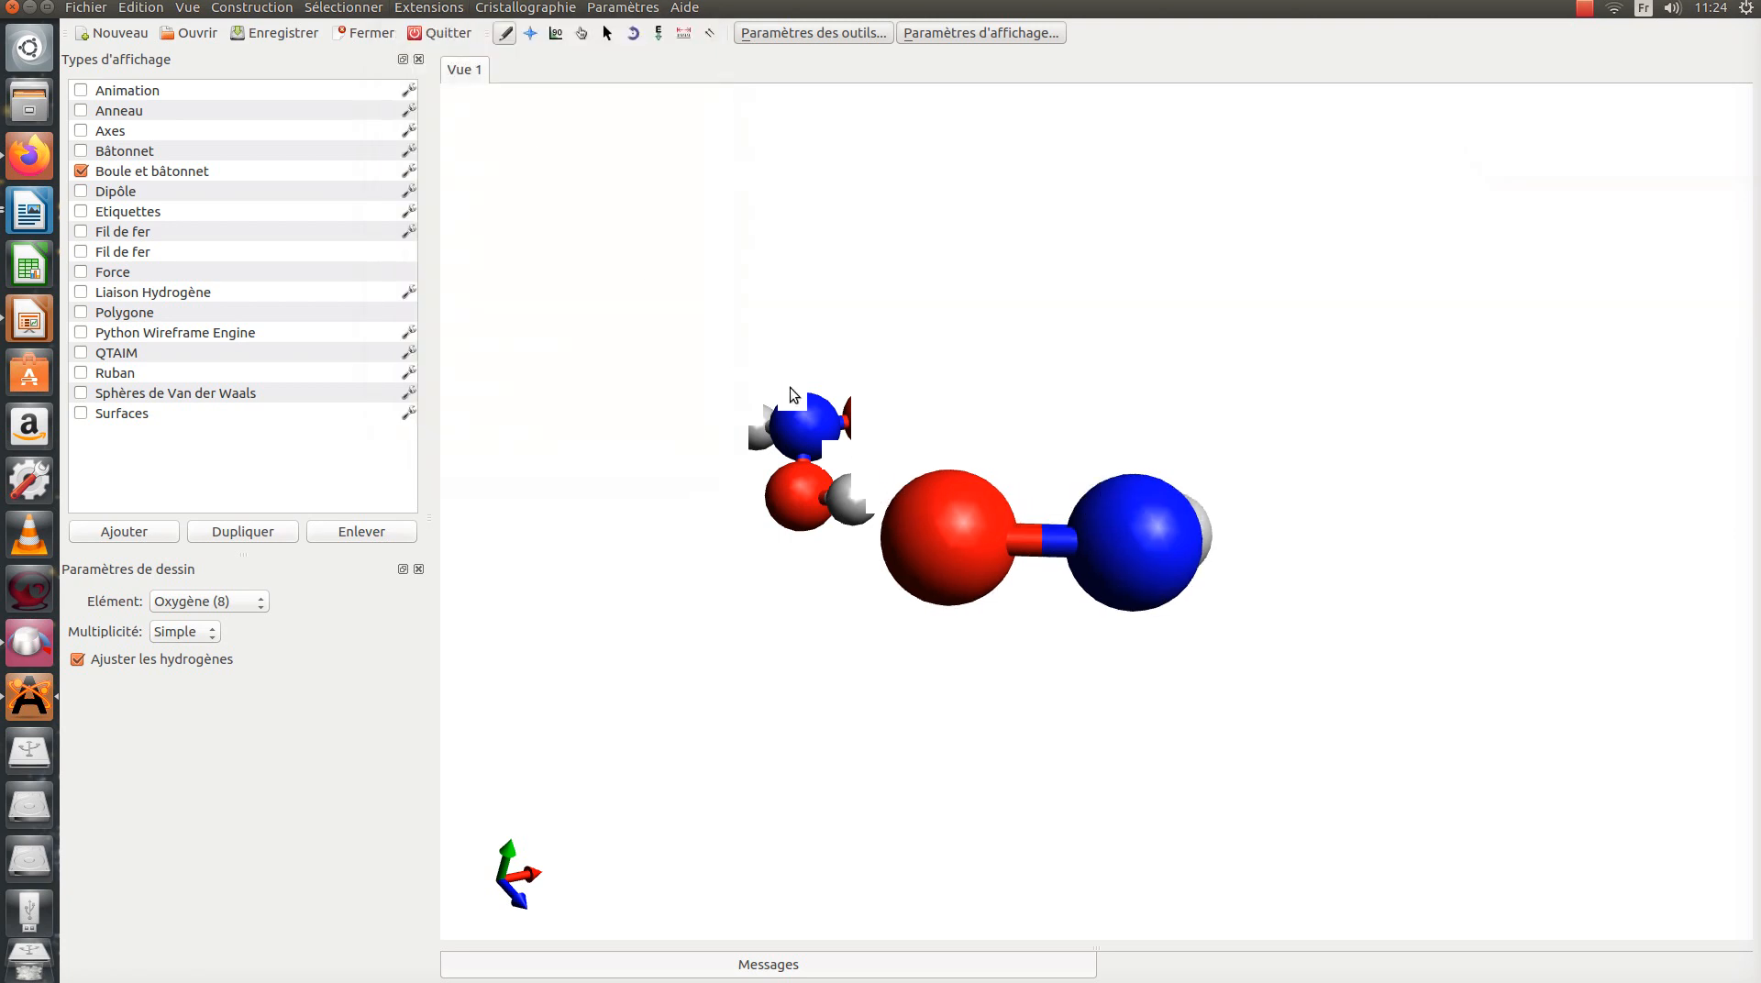
pyautogui.click(445, 8)
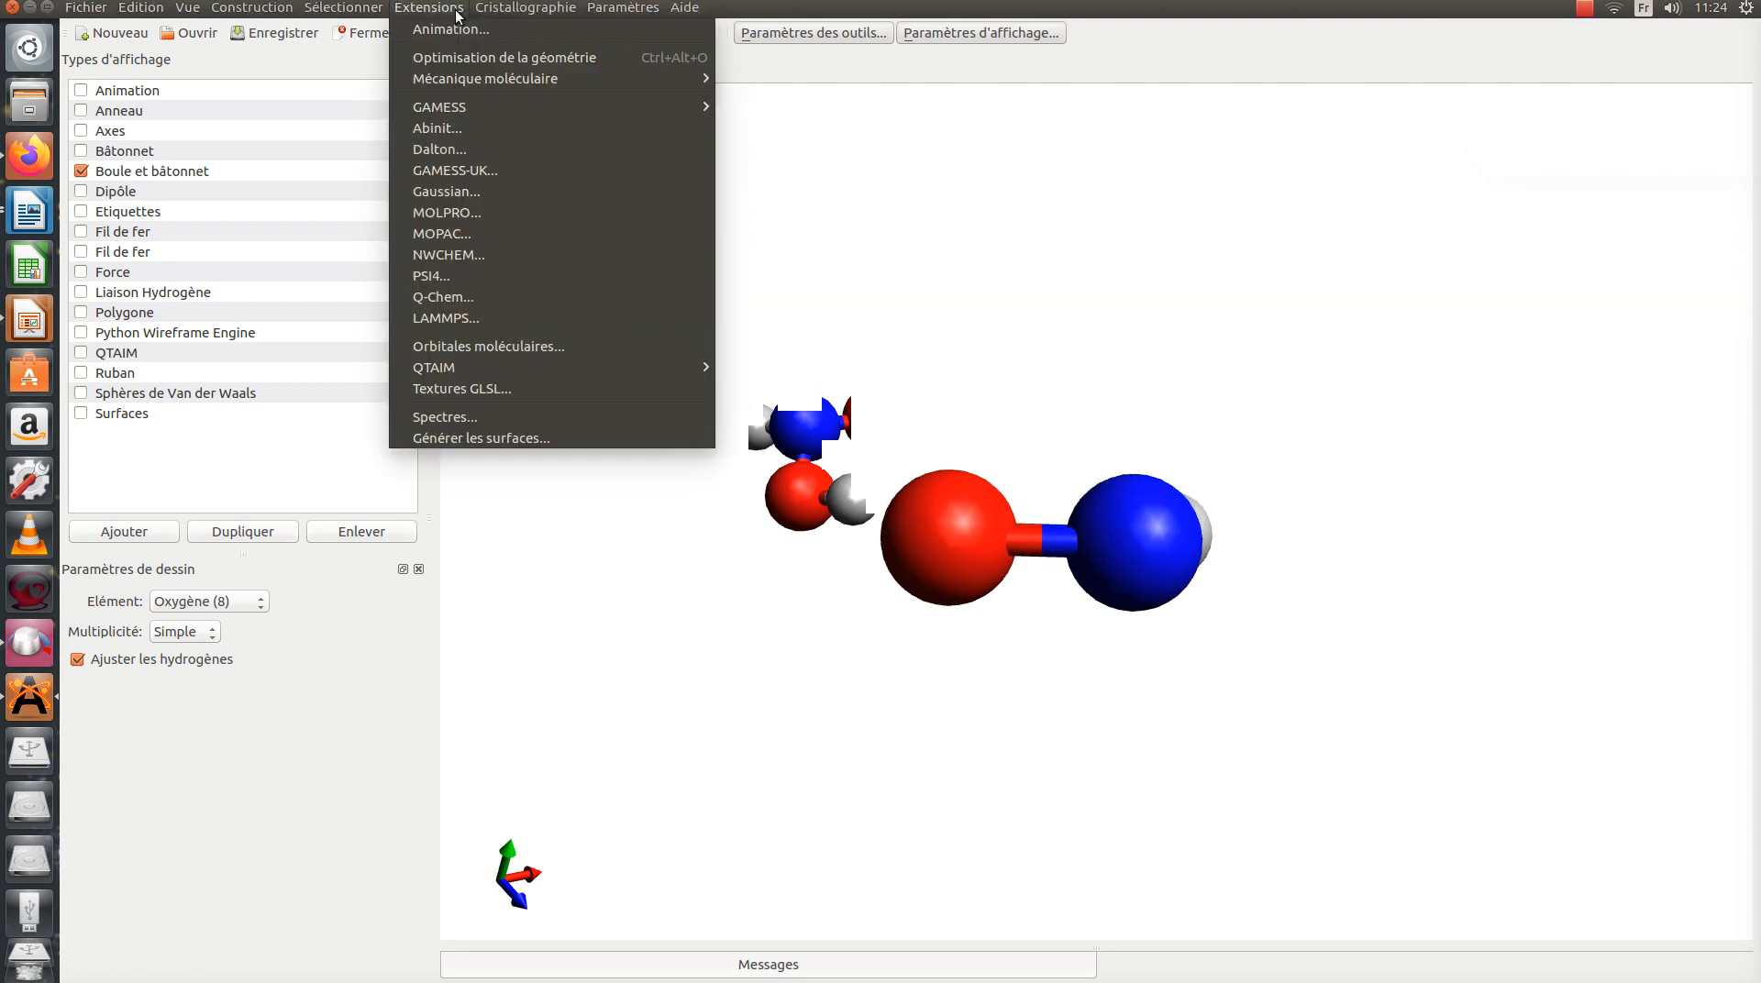
pyautogui.click(468, 65)
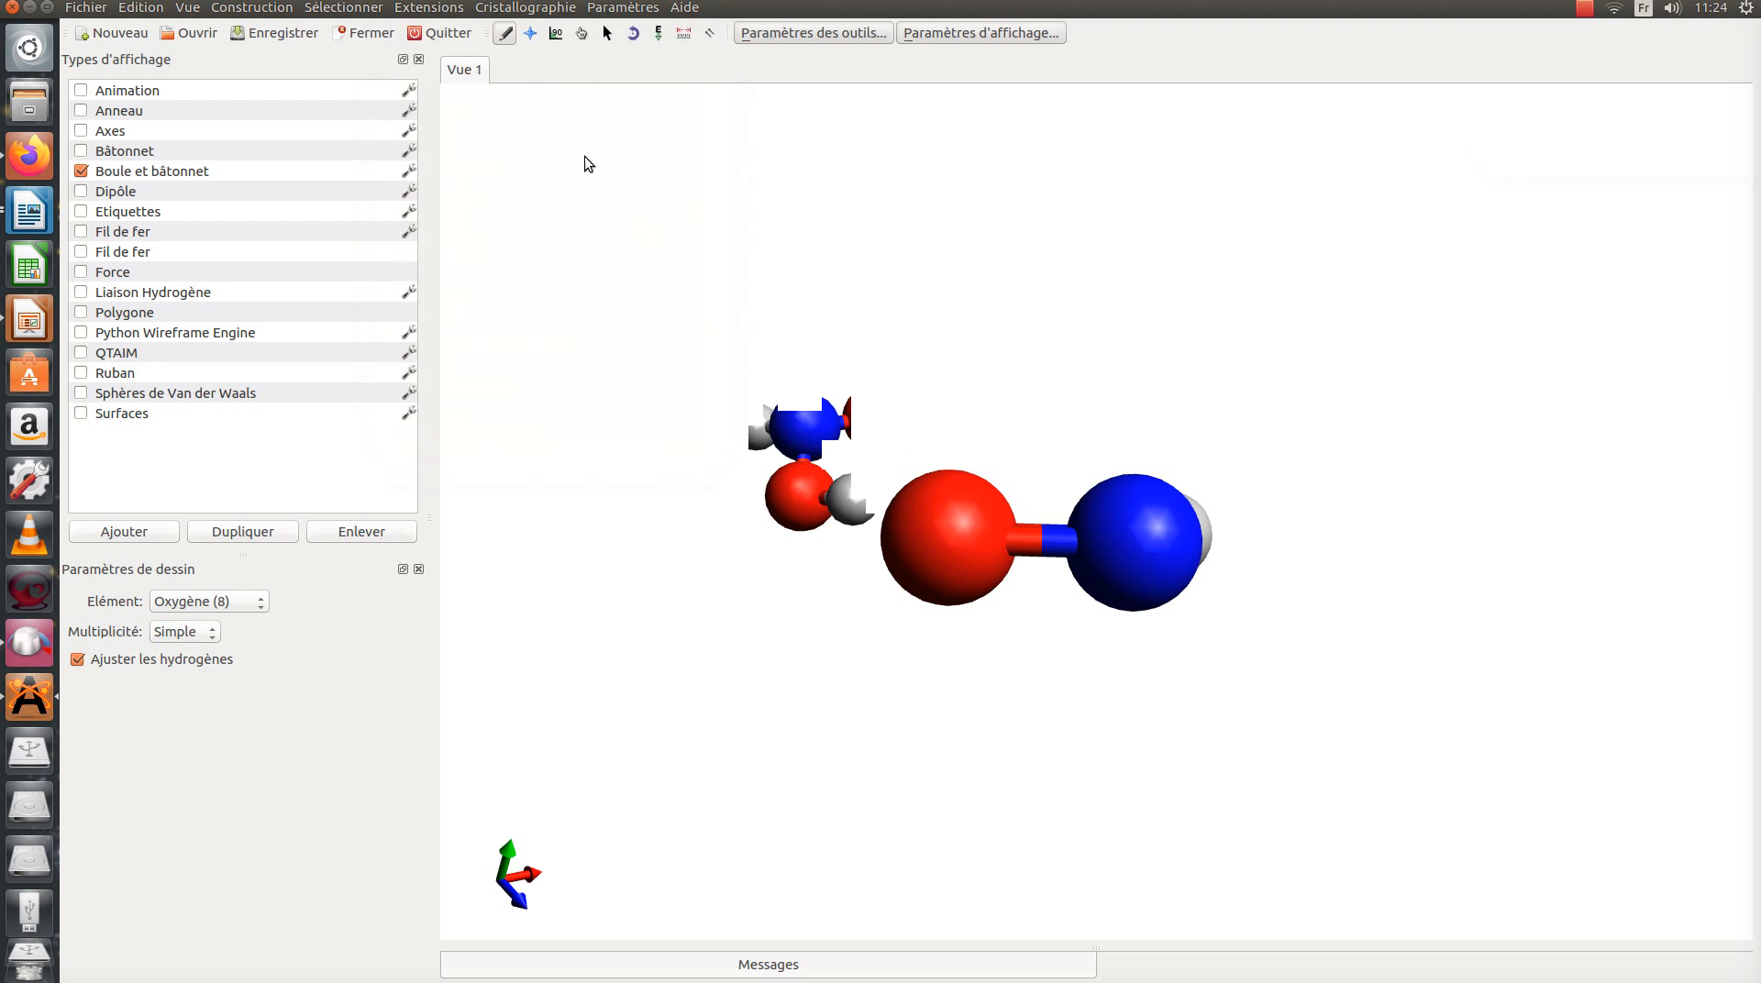
# Step: Replace the remaining hydrogen on the double-bonded nitrogen with a second oxygen atom
pyautogui.click(582, 33)
pyautogui.moveTo(767, 596); pyautogui.dragTo(883, 844)
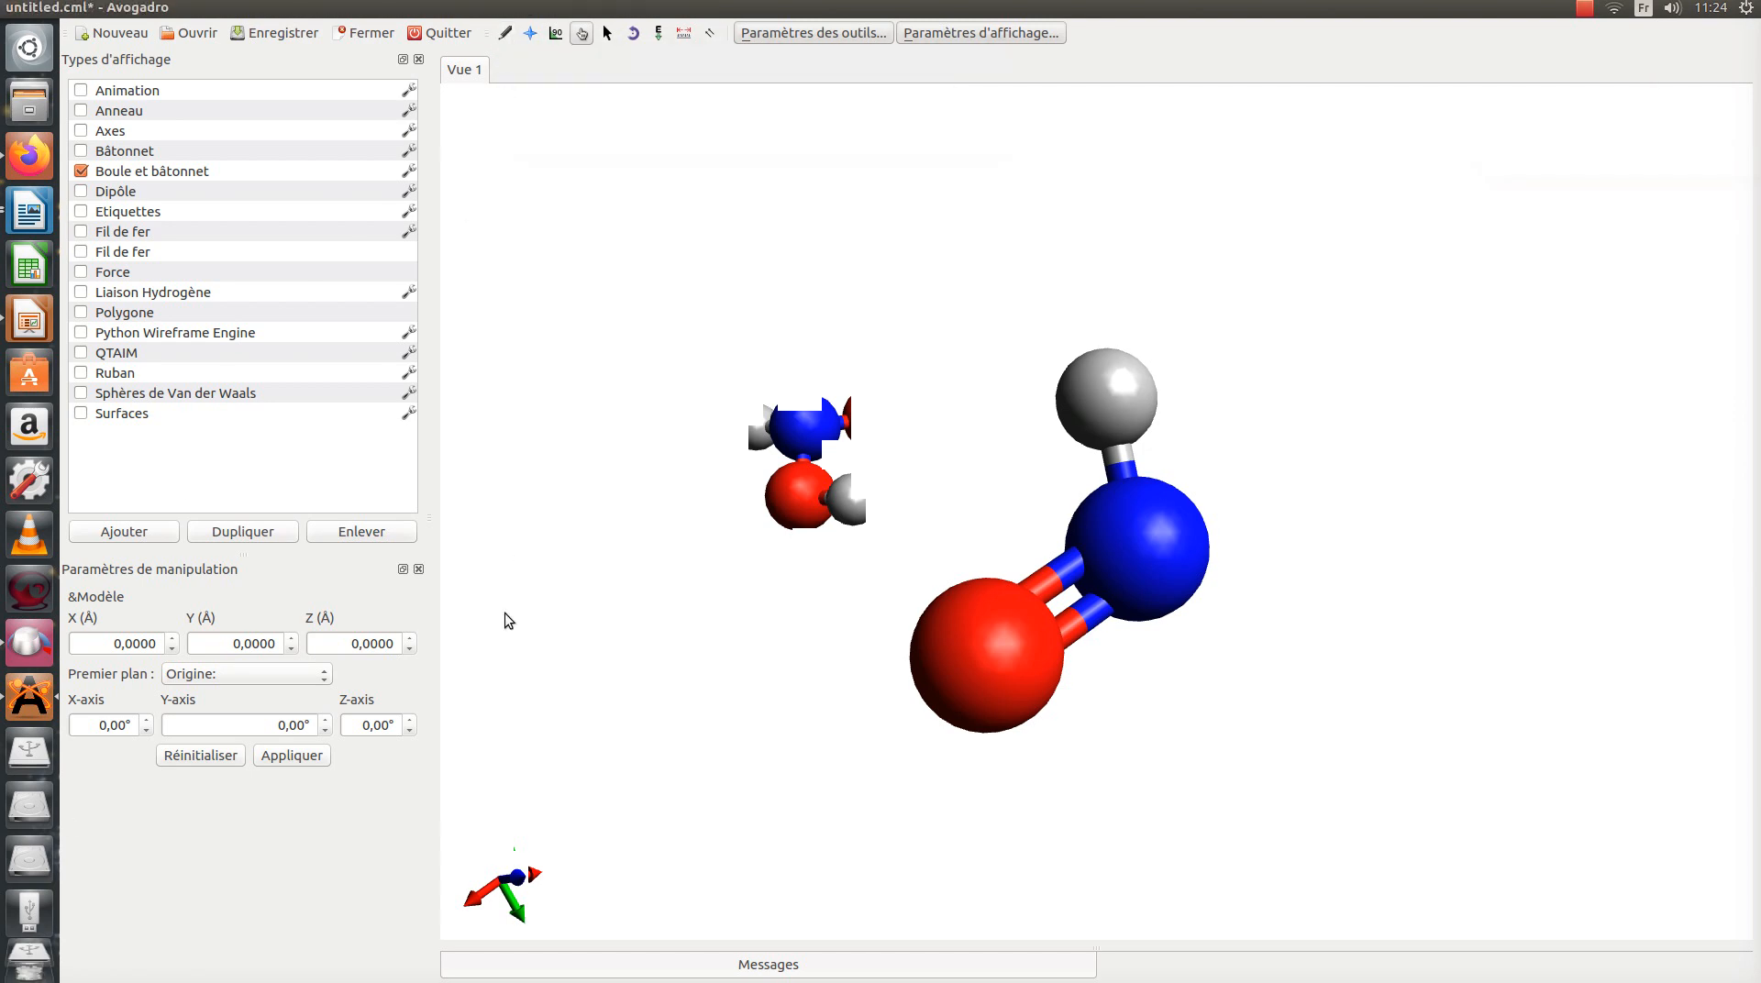
pyautogui.click(505, 33)
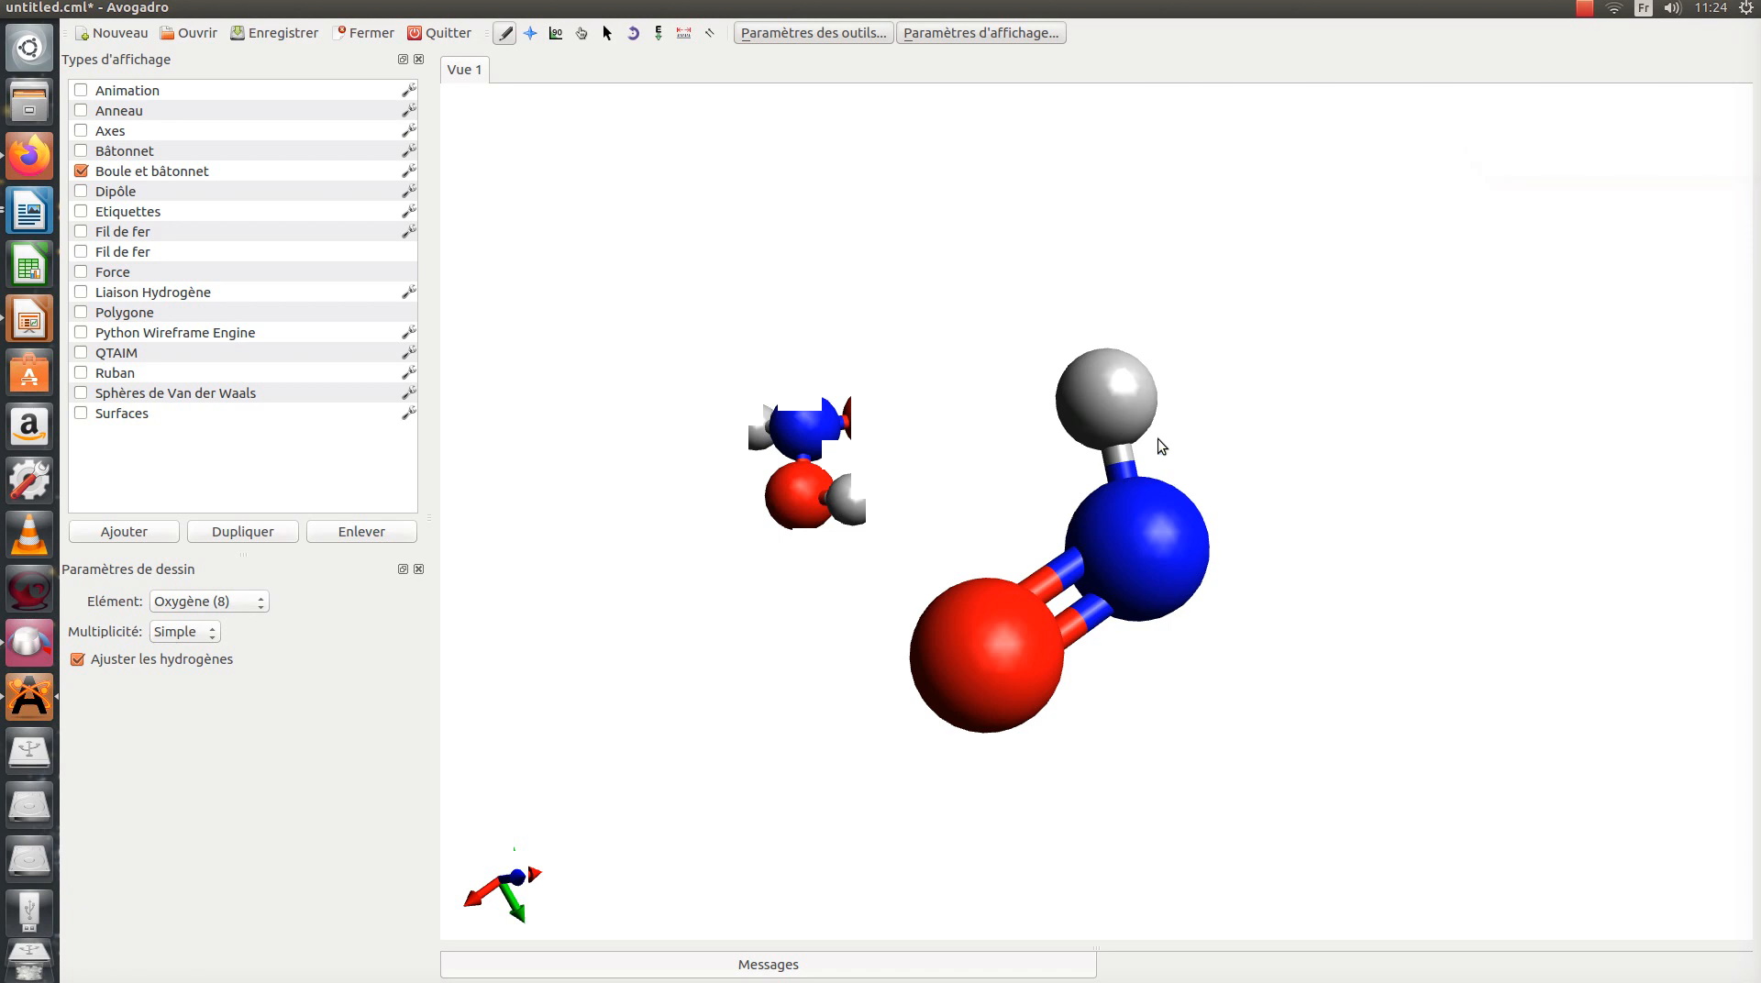
pyautogui.click(1103, 399)
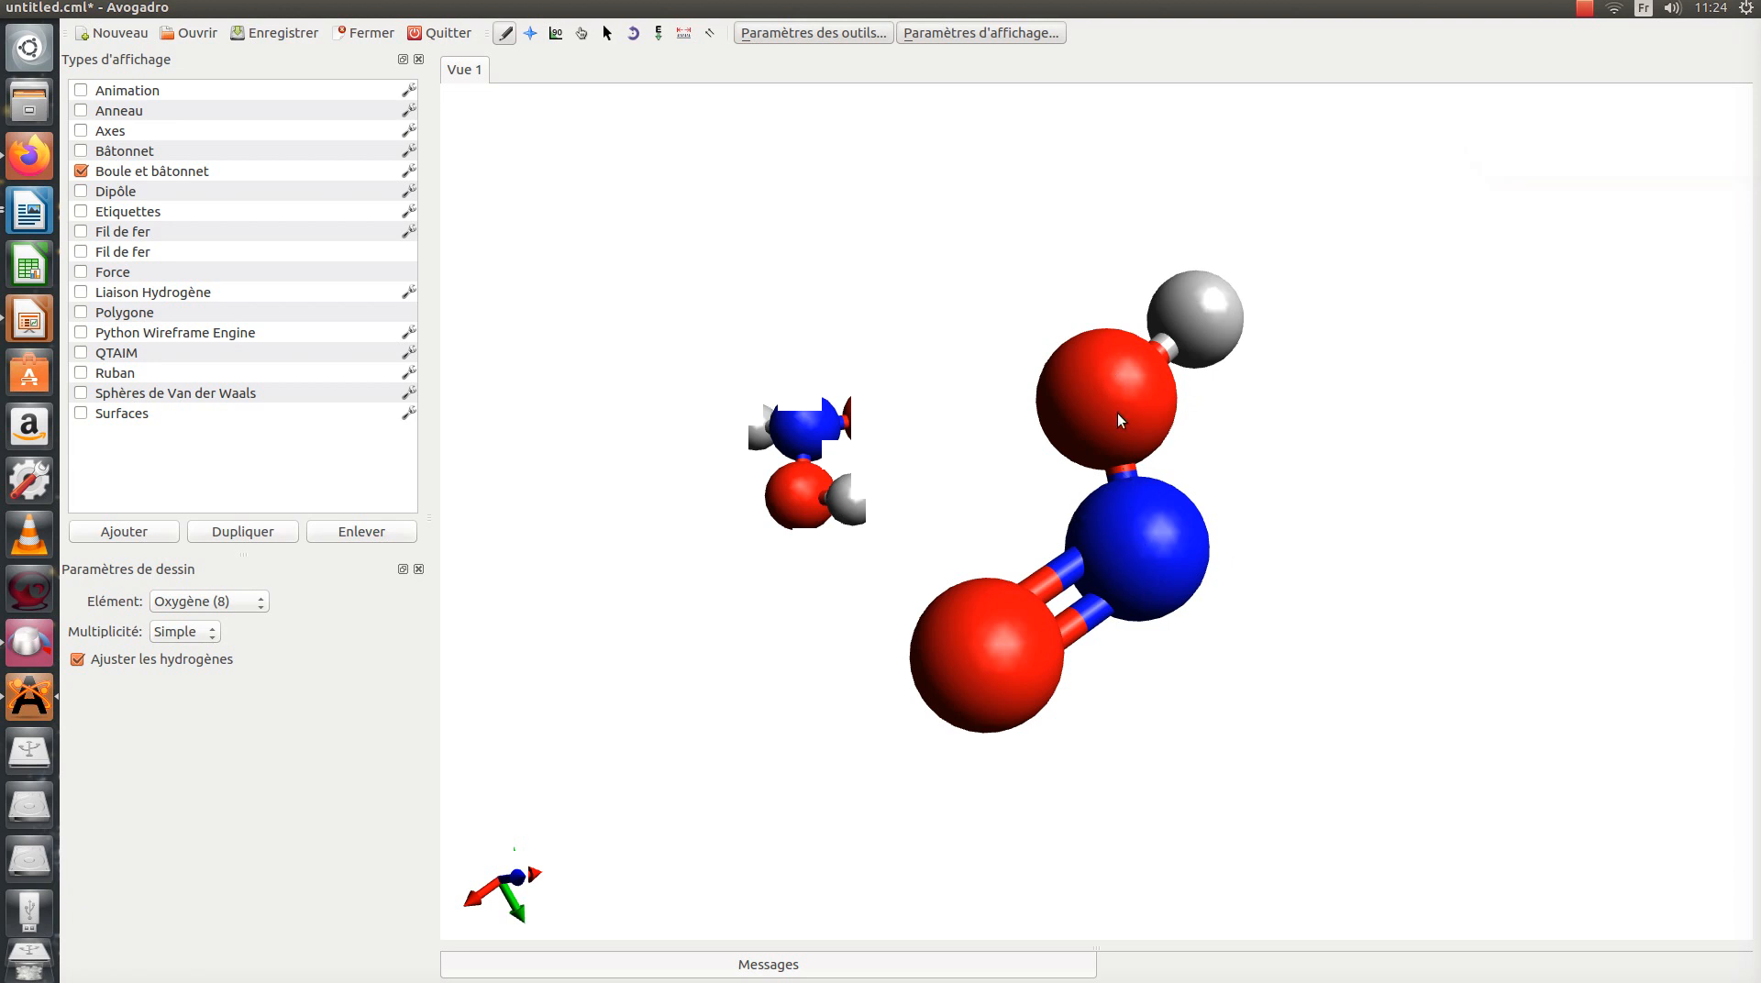
# Step: Try to double the single nitrogen–oxygen bond, then undo back to the nitrogen with one remaining hydrogen
pyautogui.click(1130, 474)
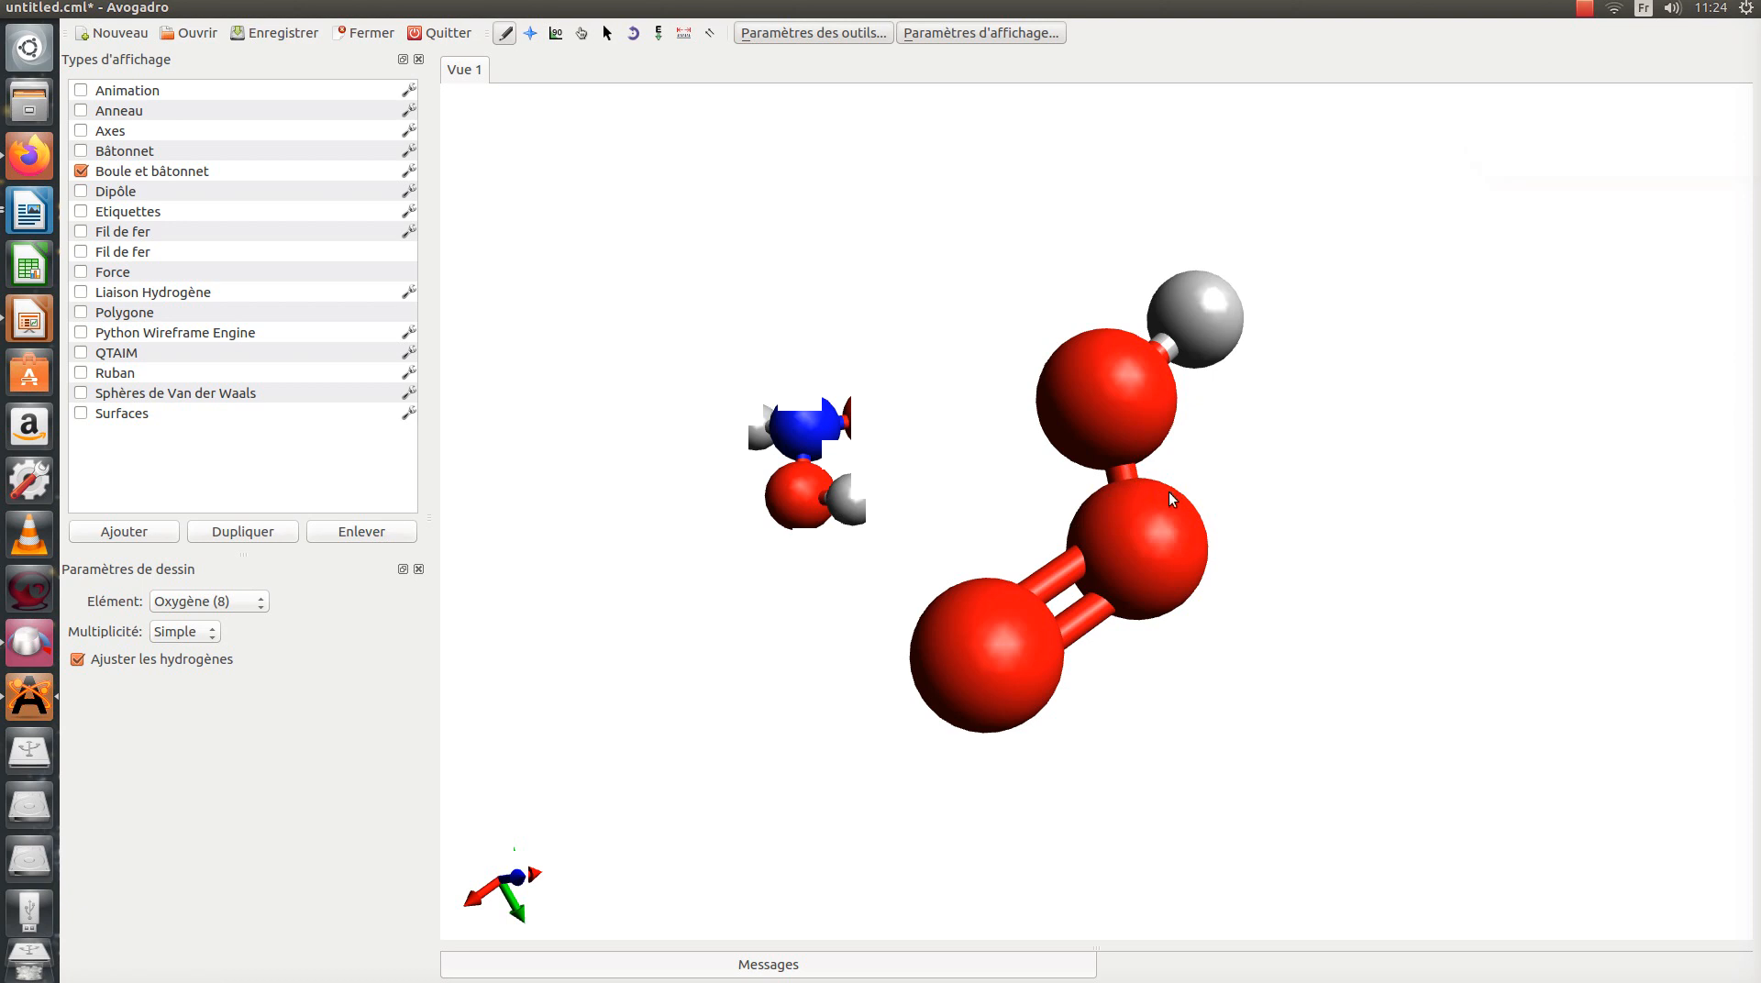
pyautogui.hotkey('ctrl', 'z')
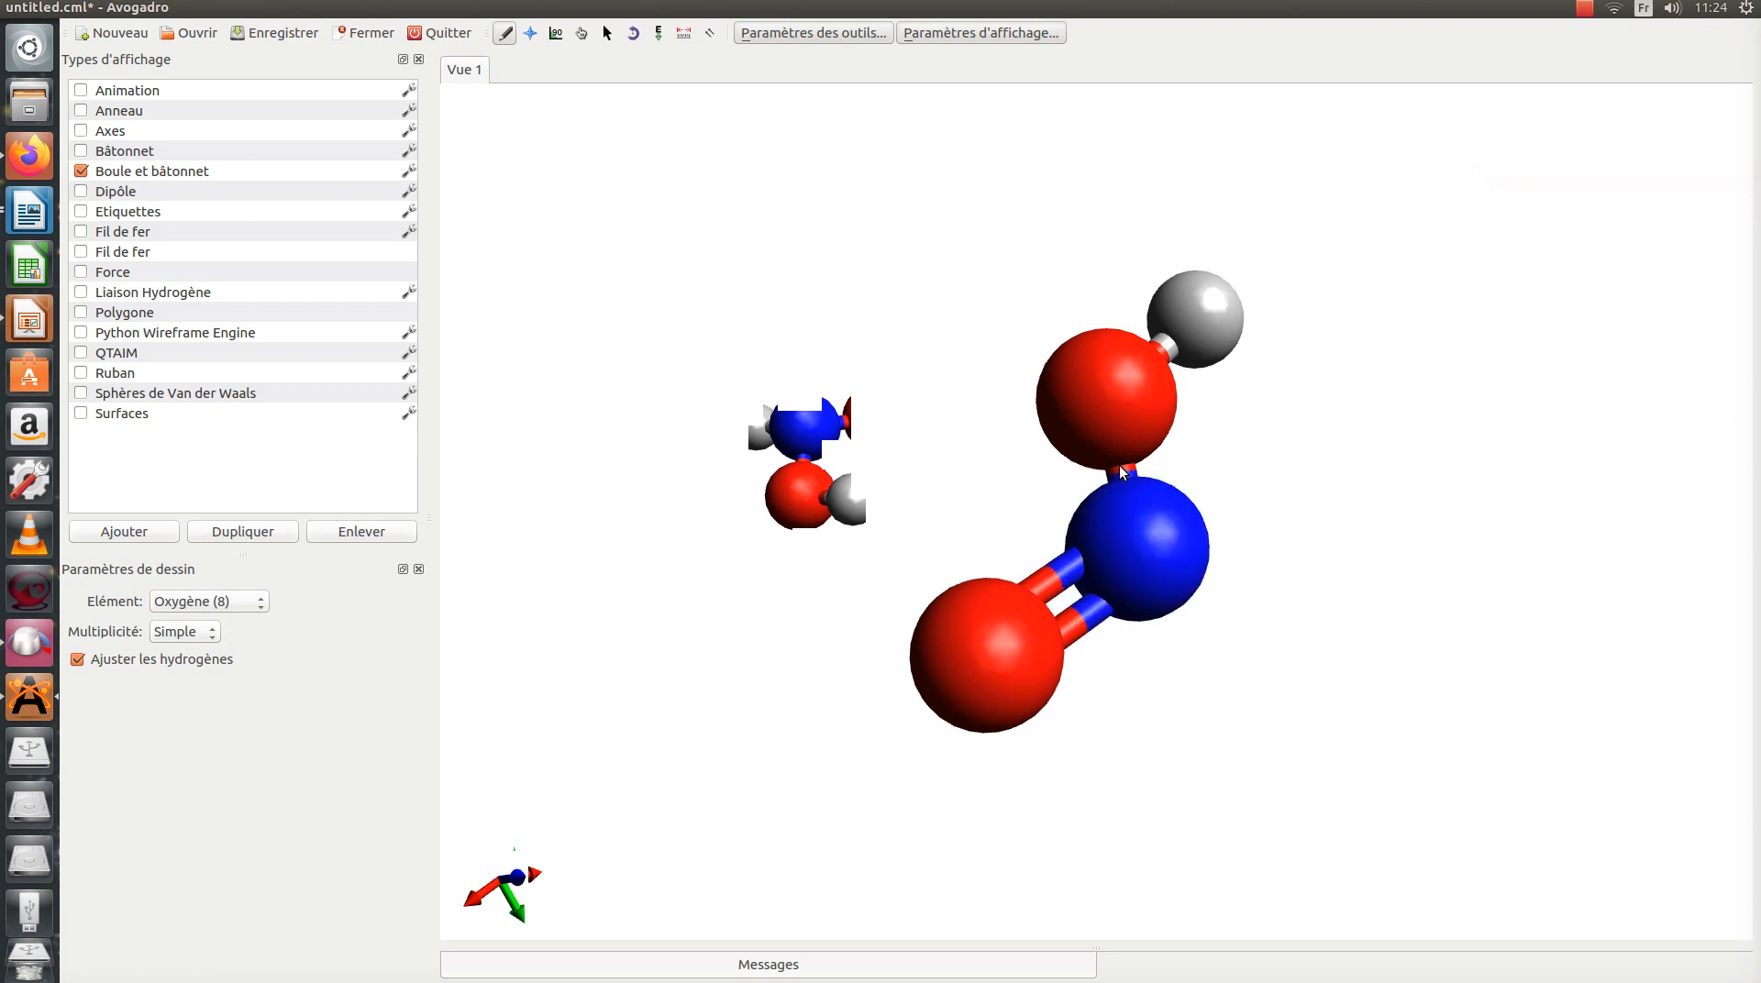
pyautogui.hotkey('ctrl', 'z')
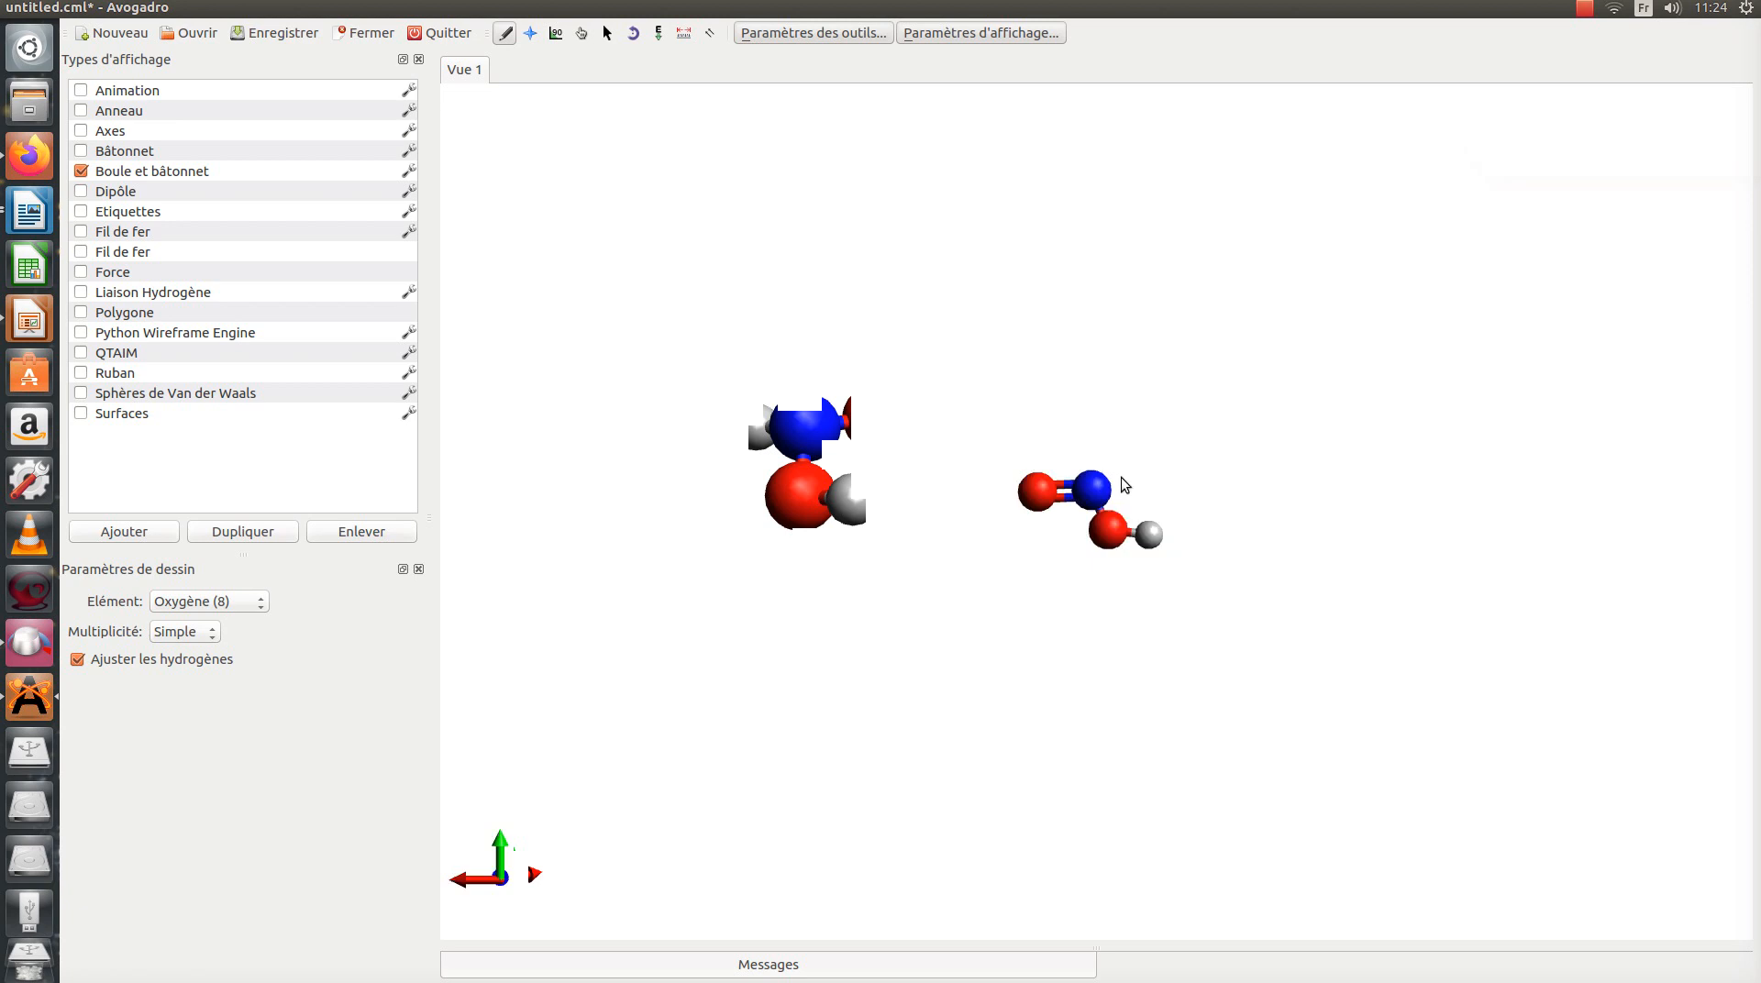
pyautogui.hotkey('ctrl', 'z')
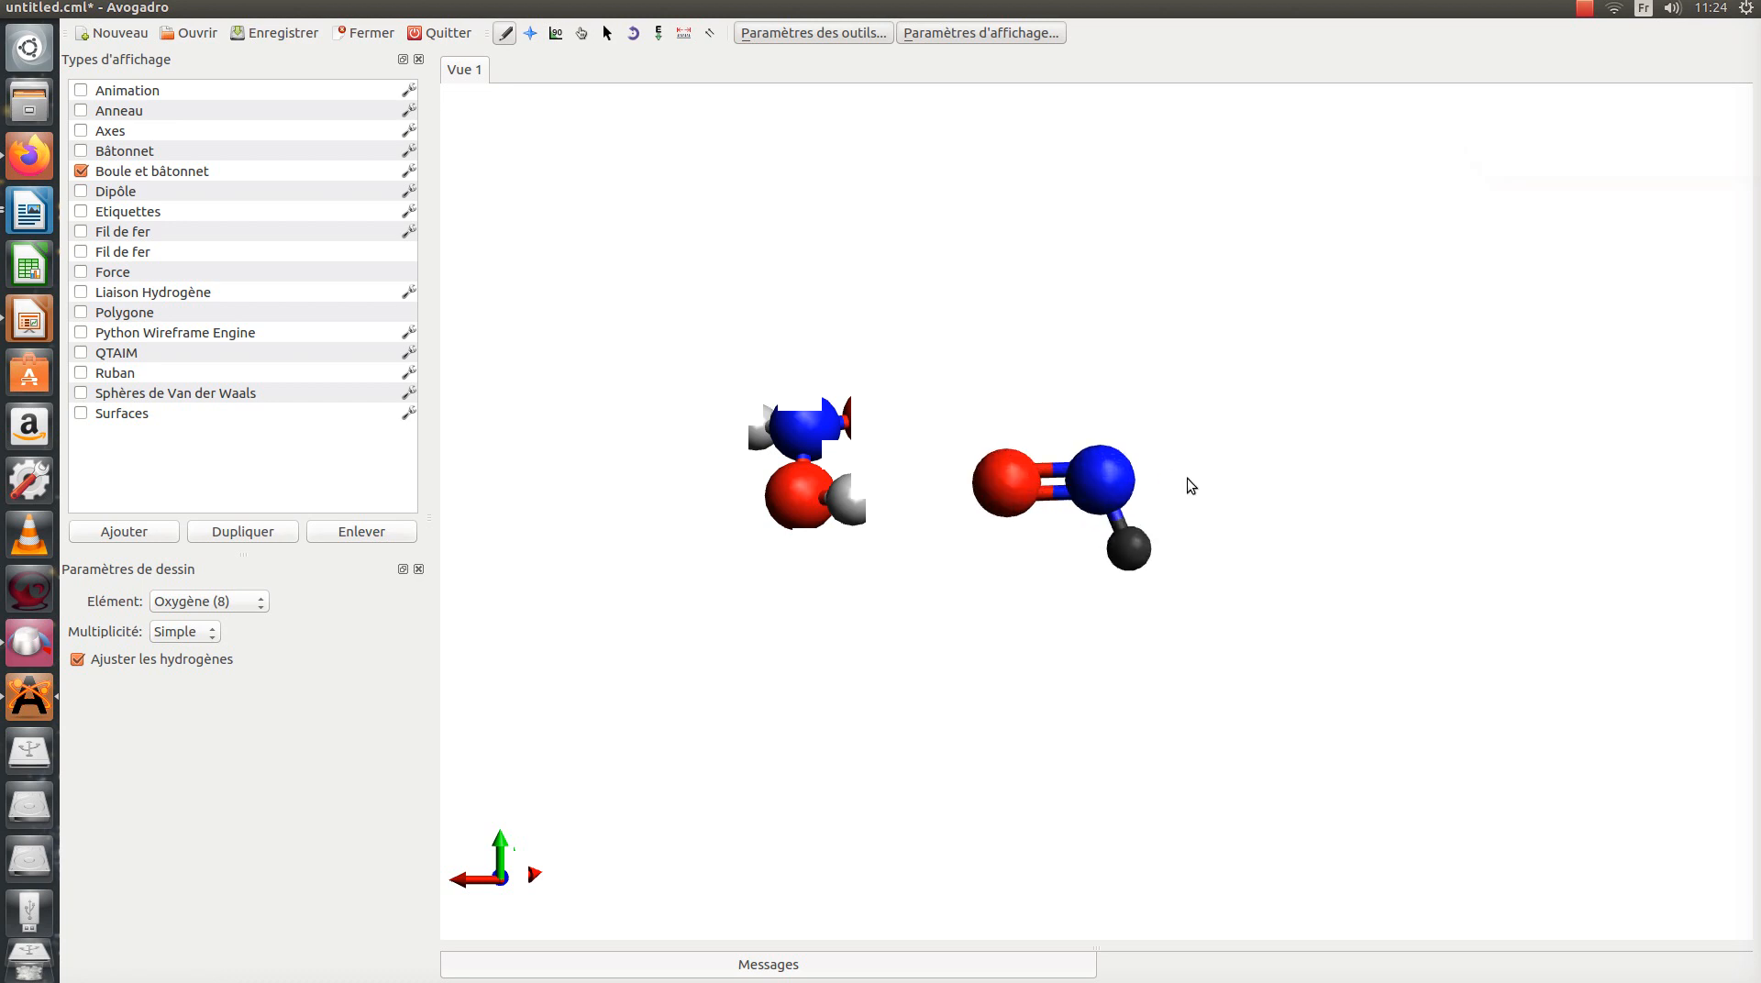
# Step: Replace the remaining hydrogen on the nitrogen with oxygen, and try to double the new nitrogen–oxygen bond
pyautogui.scroll(5, 1187, 477)
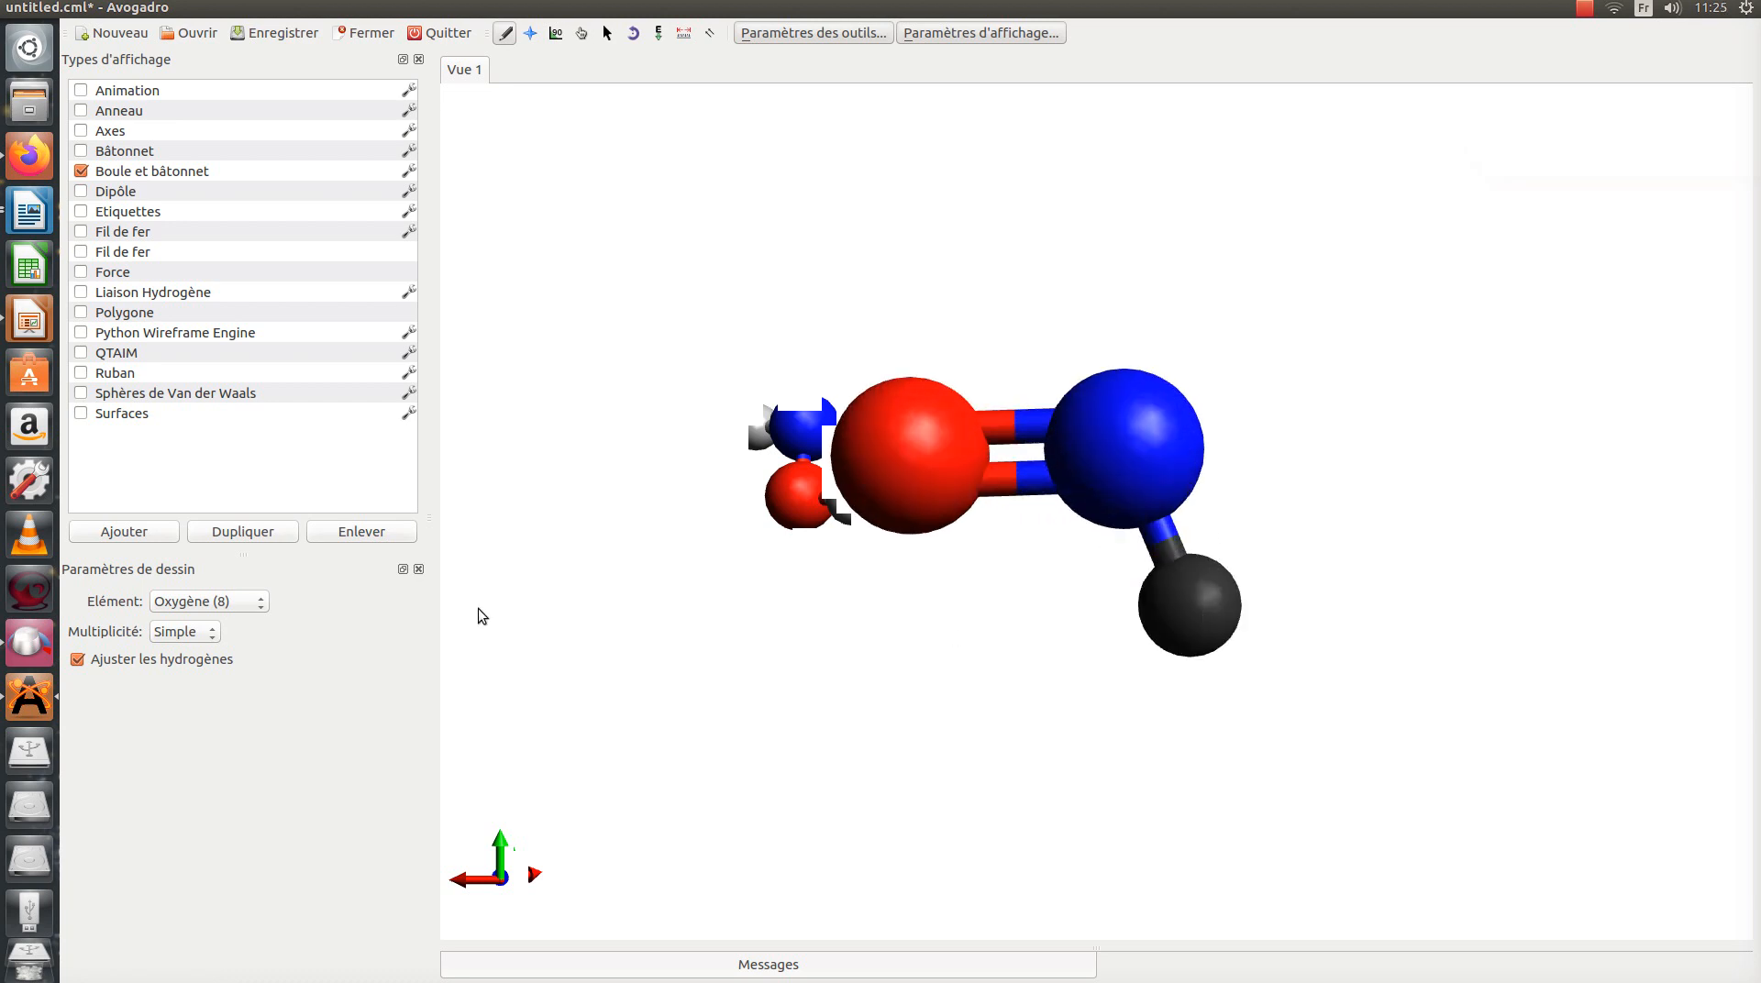
pyautogui.click(1188, 610)
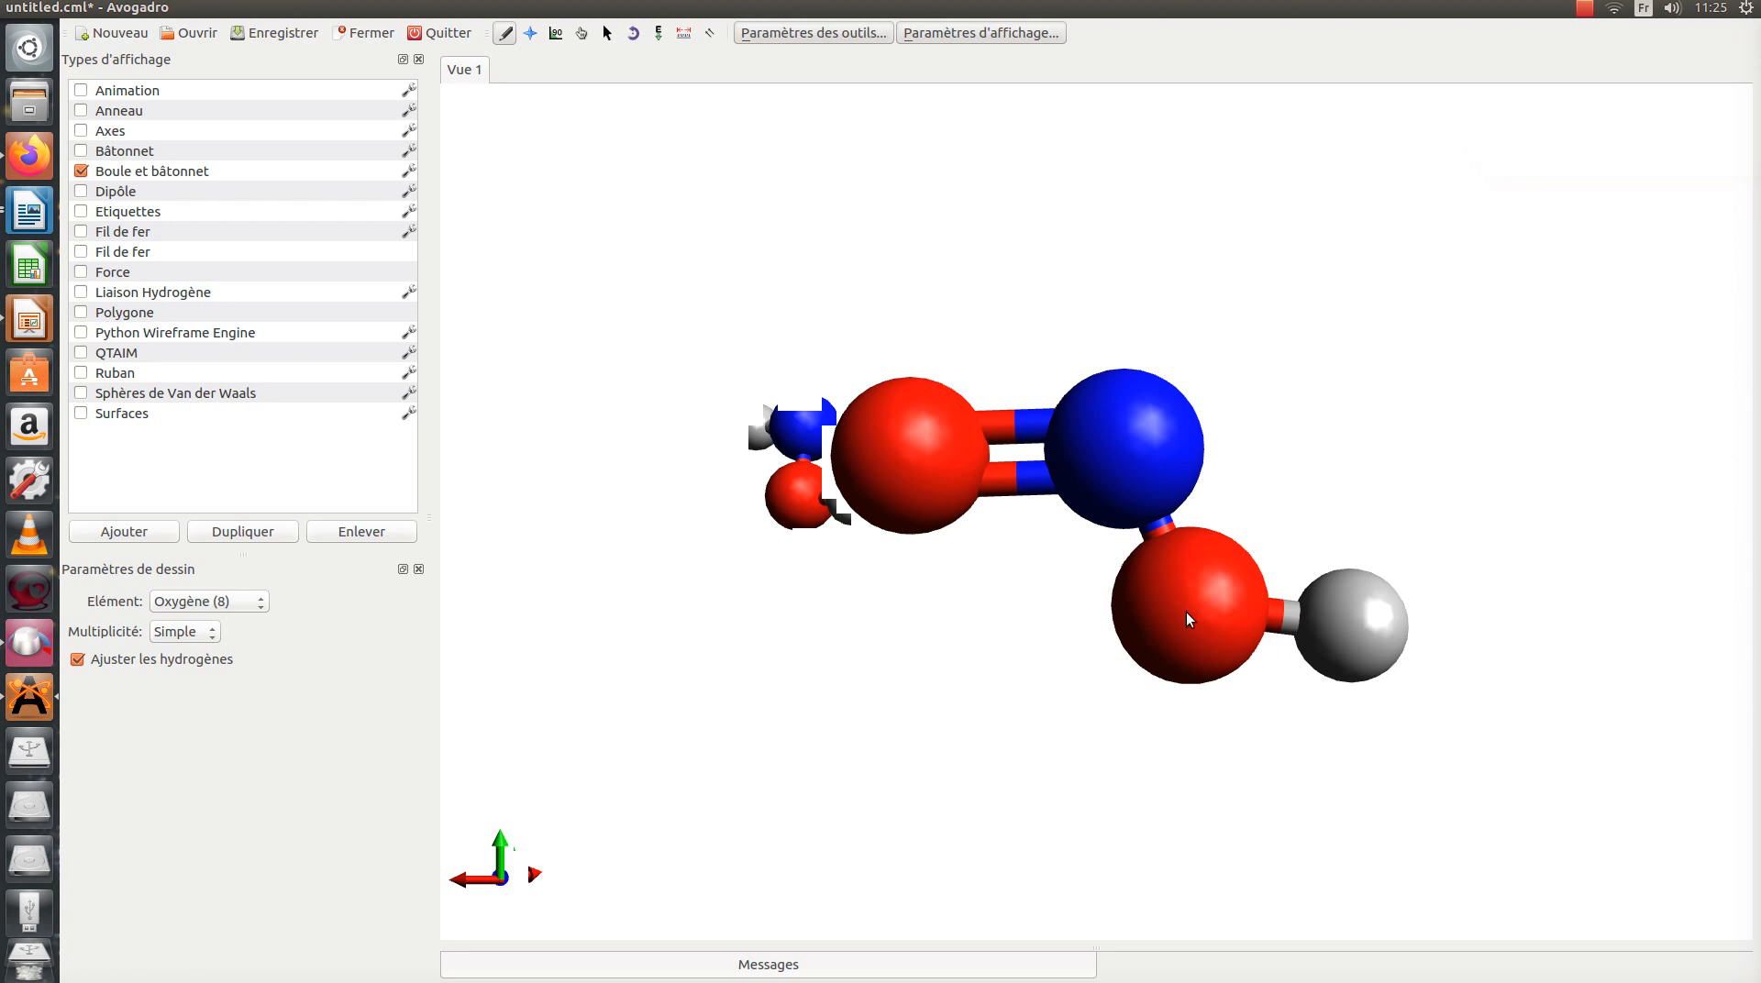
pyautogui.click(1158, 525)
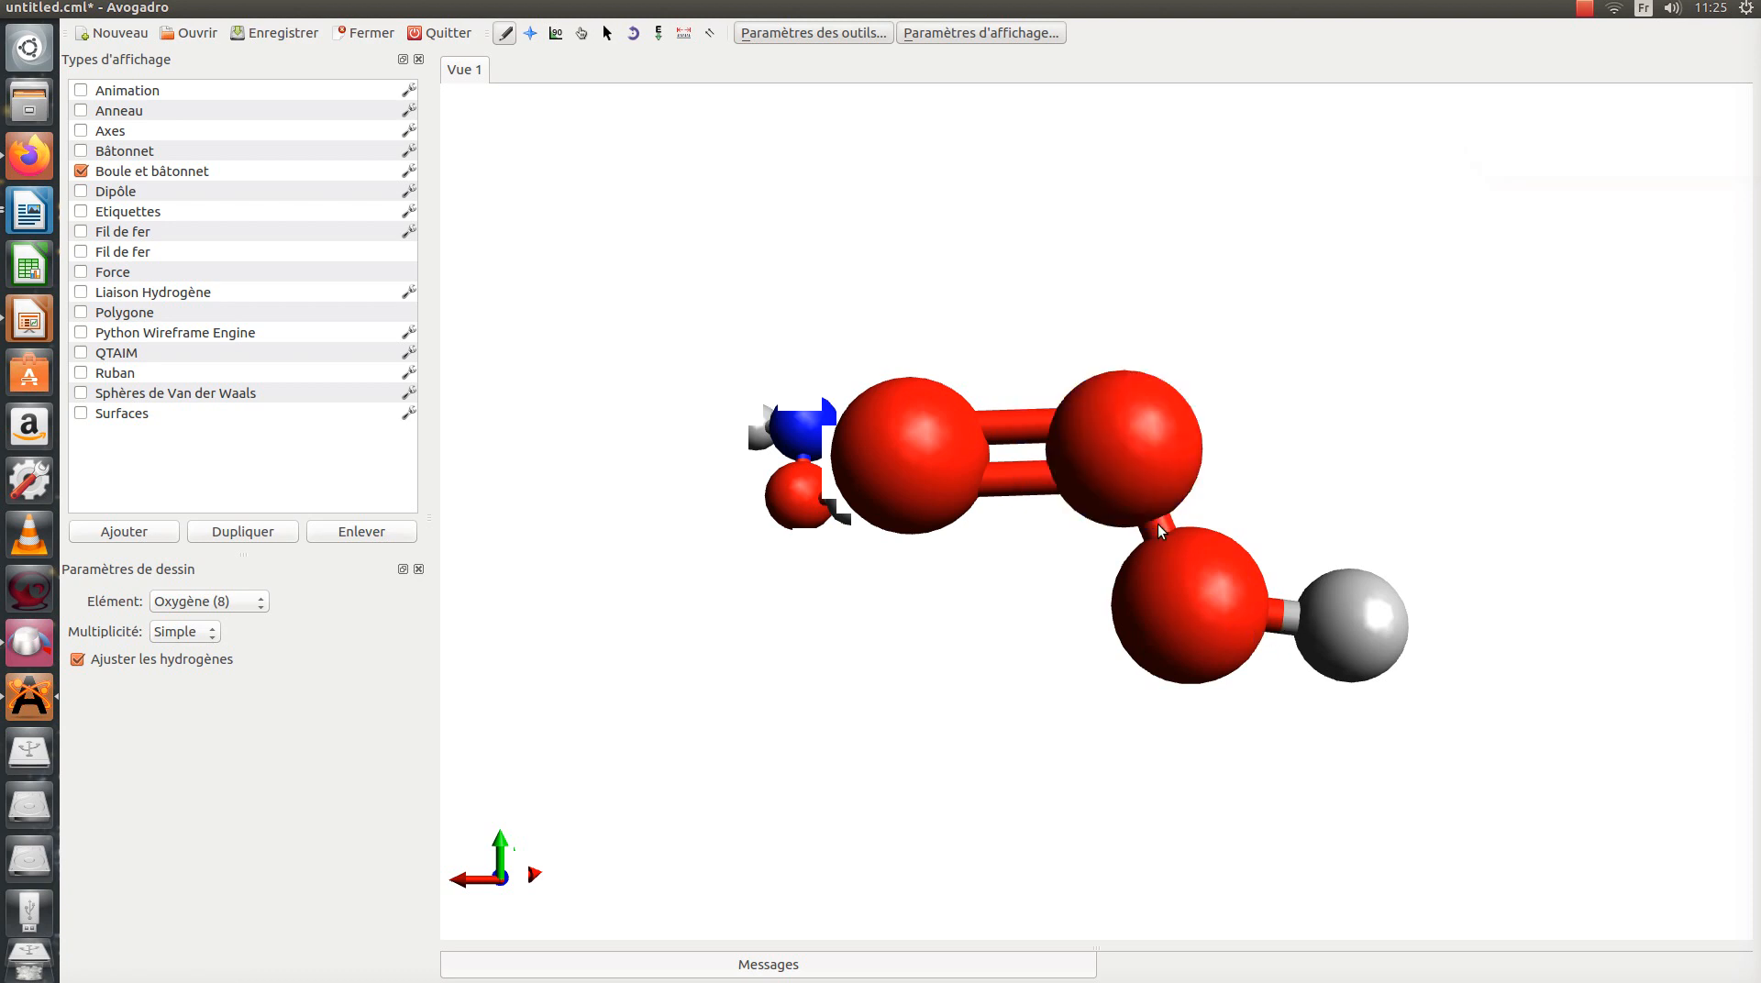
pyautogui.scroll(-5, 1158, 524)
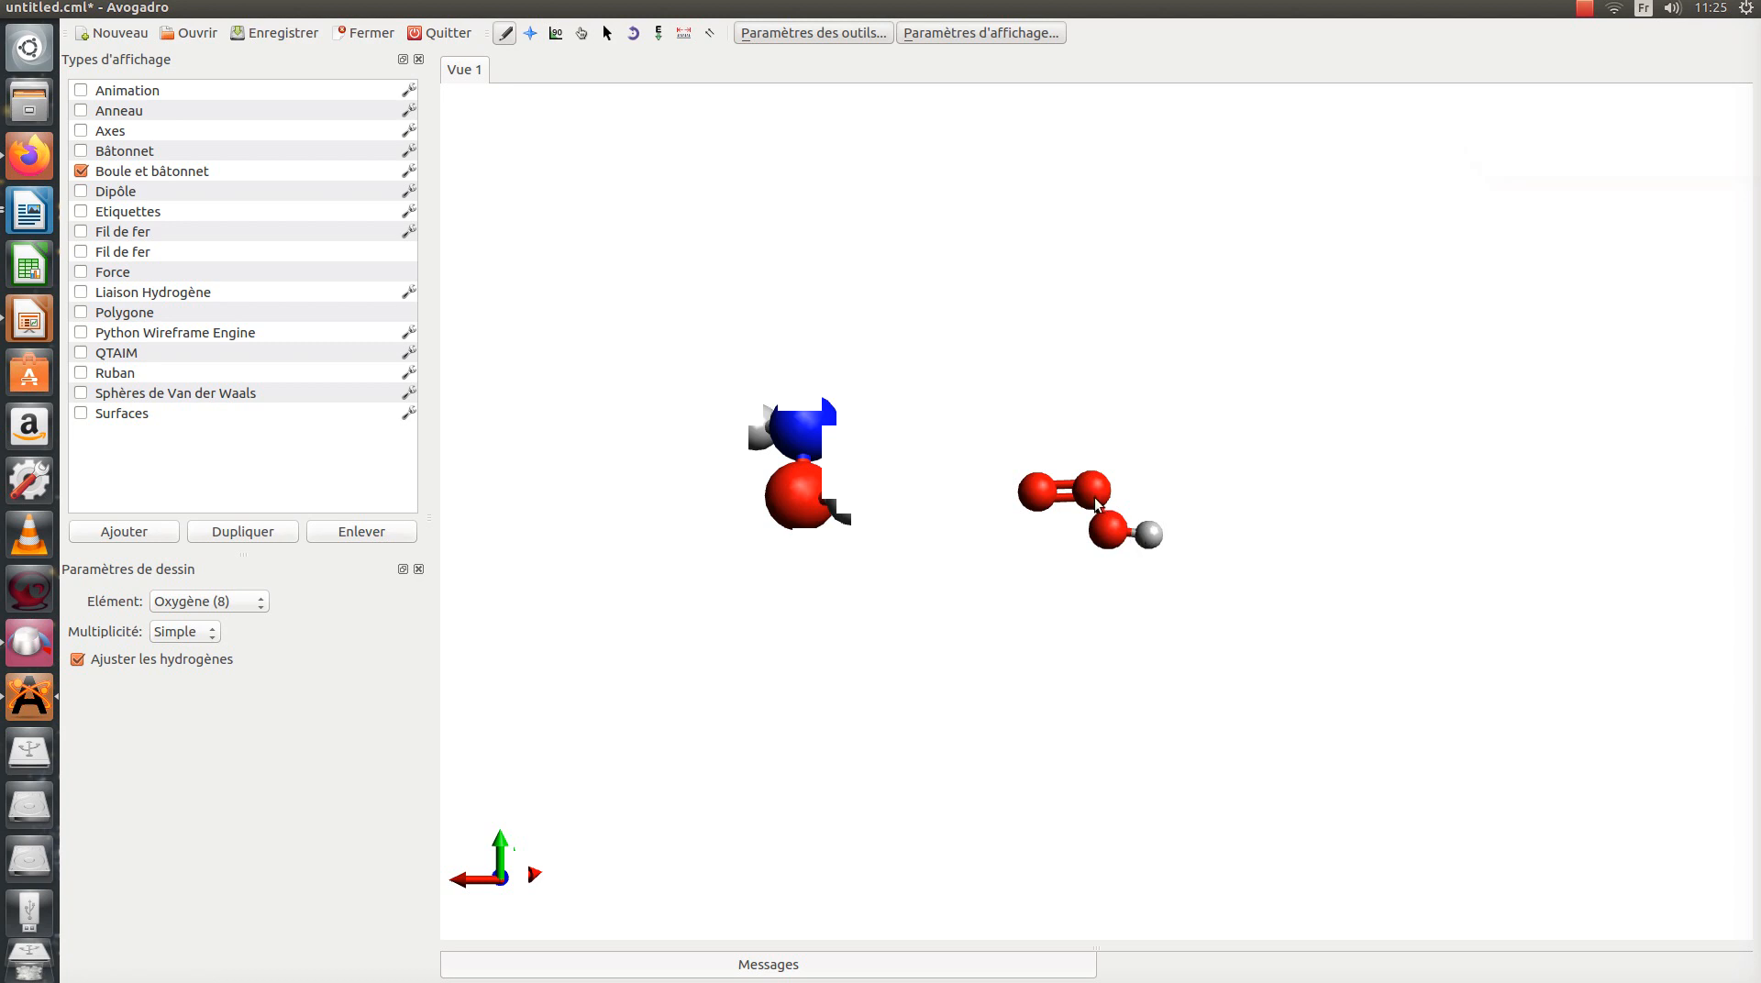
pyautogui.click(1584, 10)
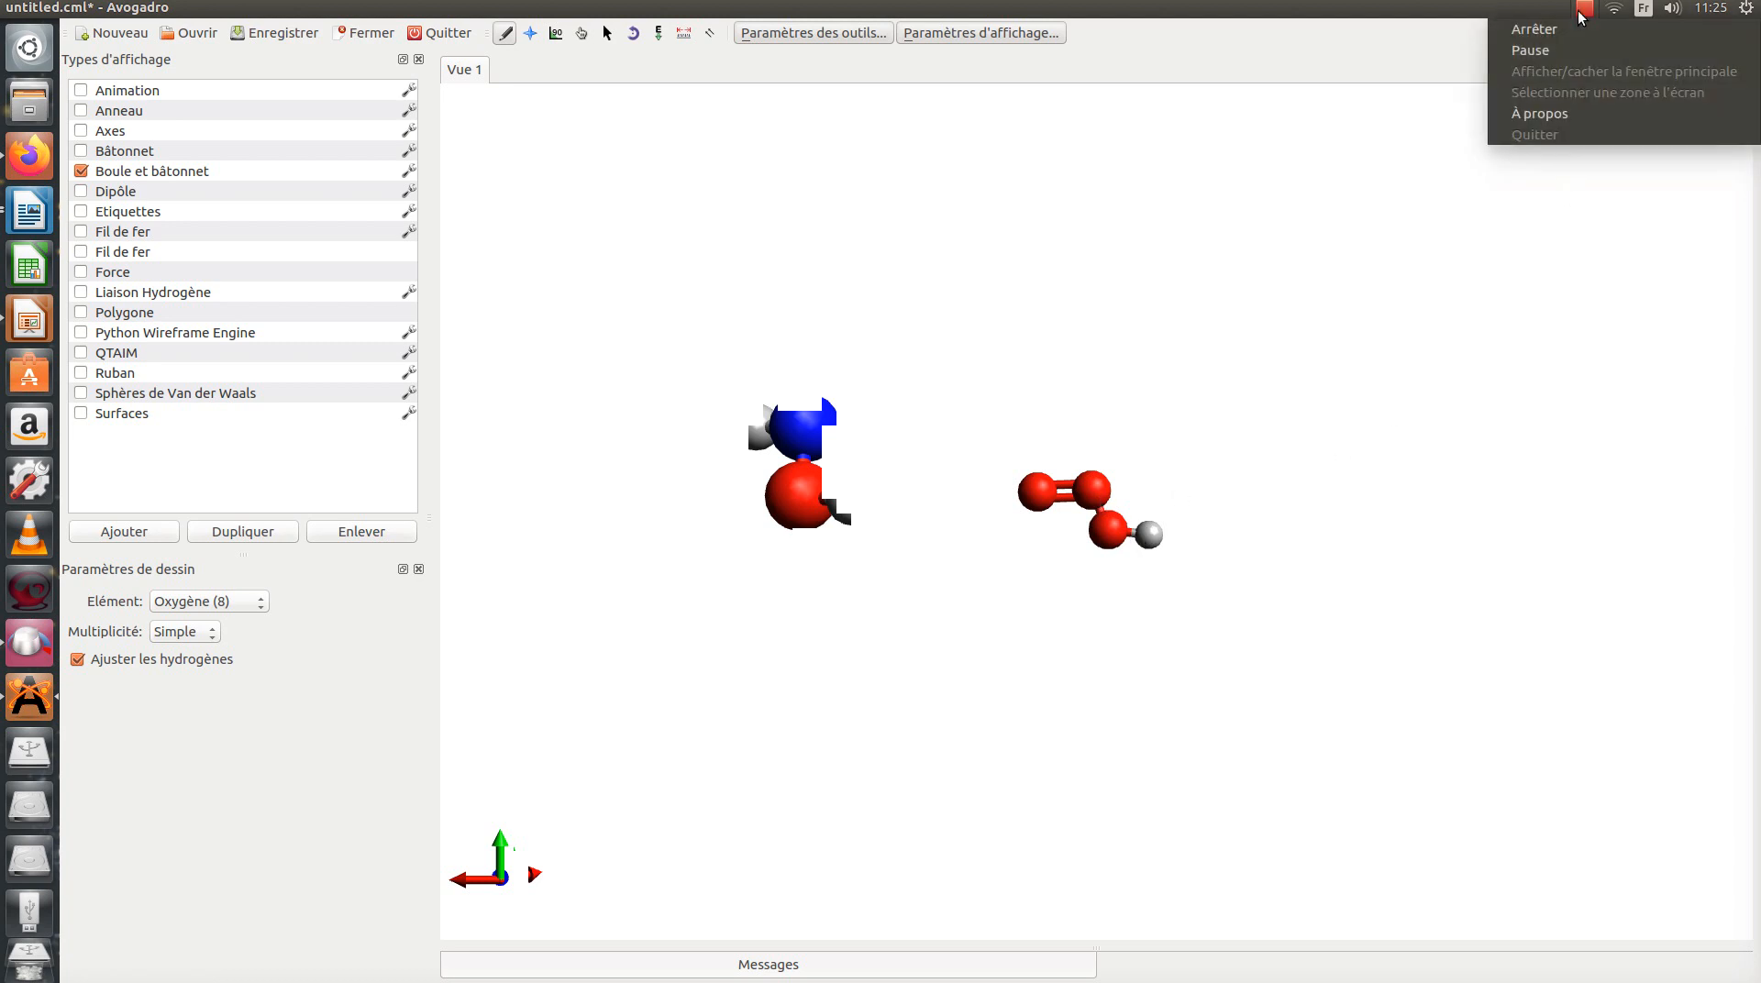
pyautogui.click(1556, 51)
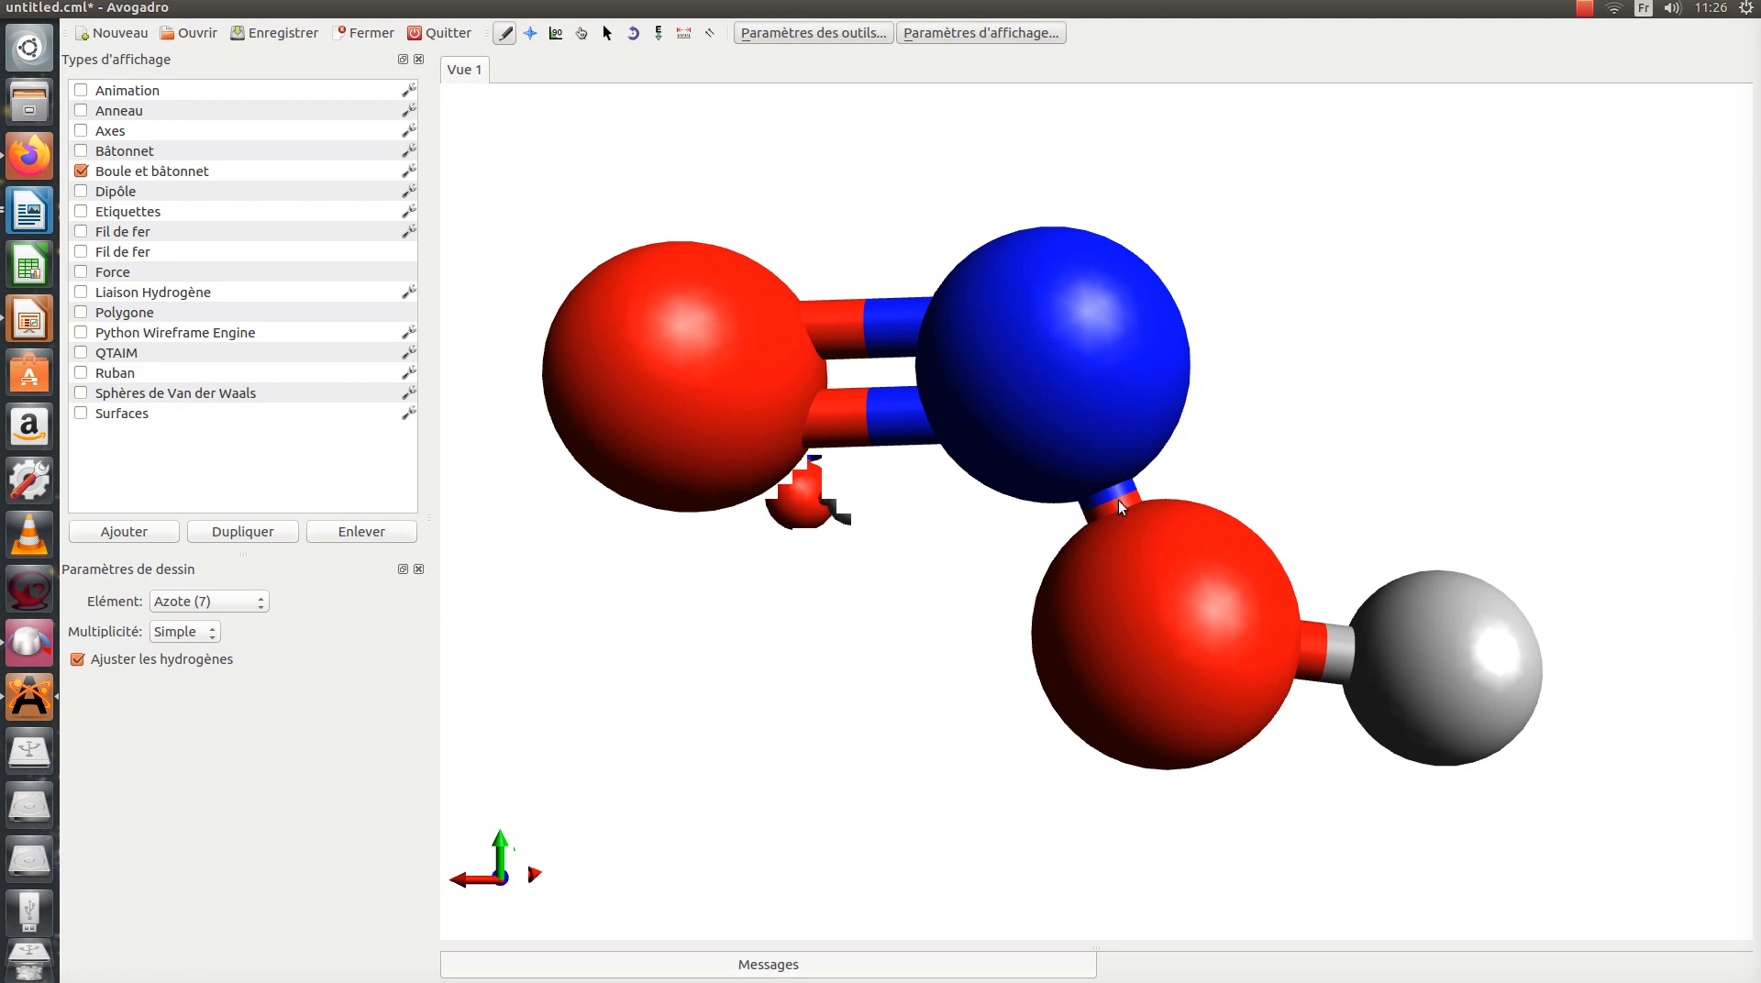
# Step: Change the single bond between the nitrogen and the hydrogen-bearing oxygen into a double bond
pyautogui.click(1113, 502)
pyautogui.click(1114, 500)
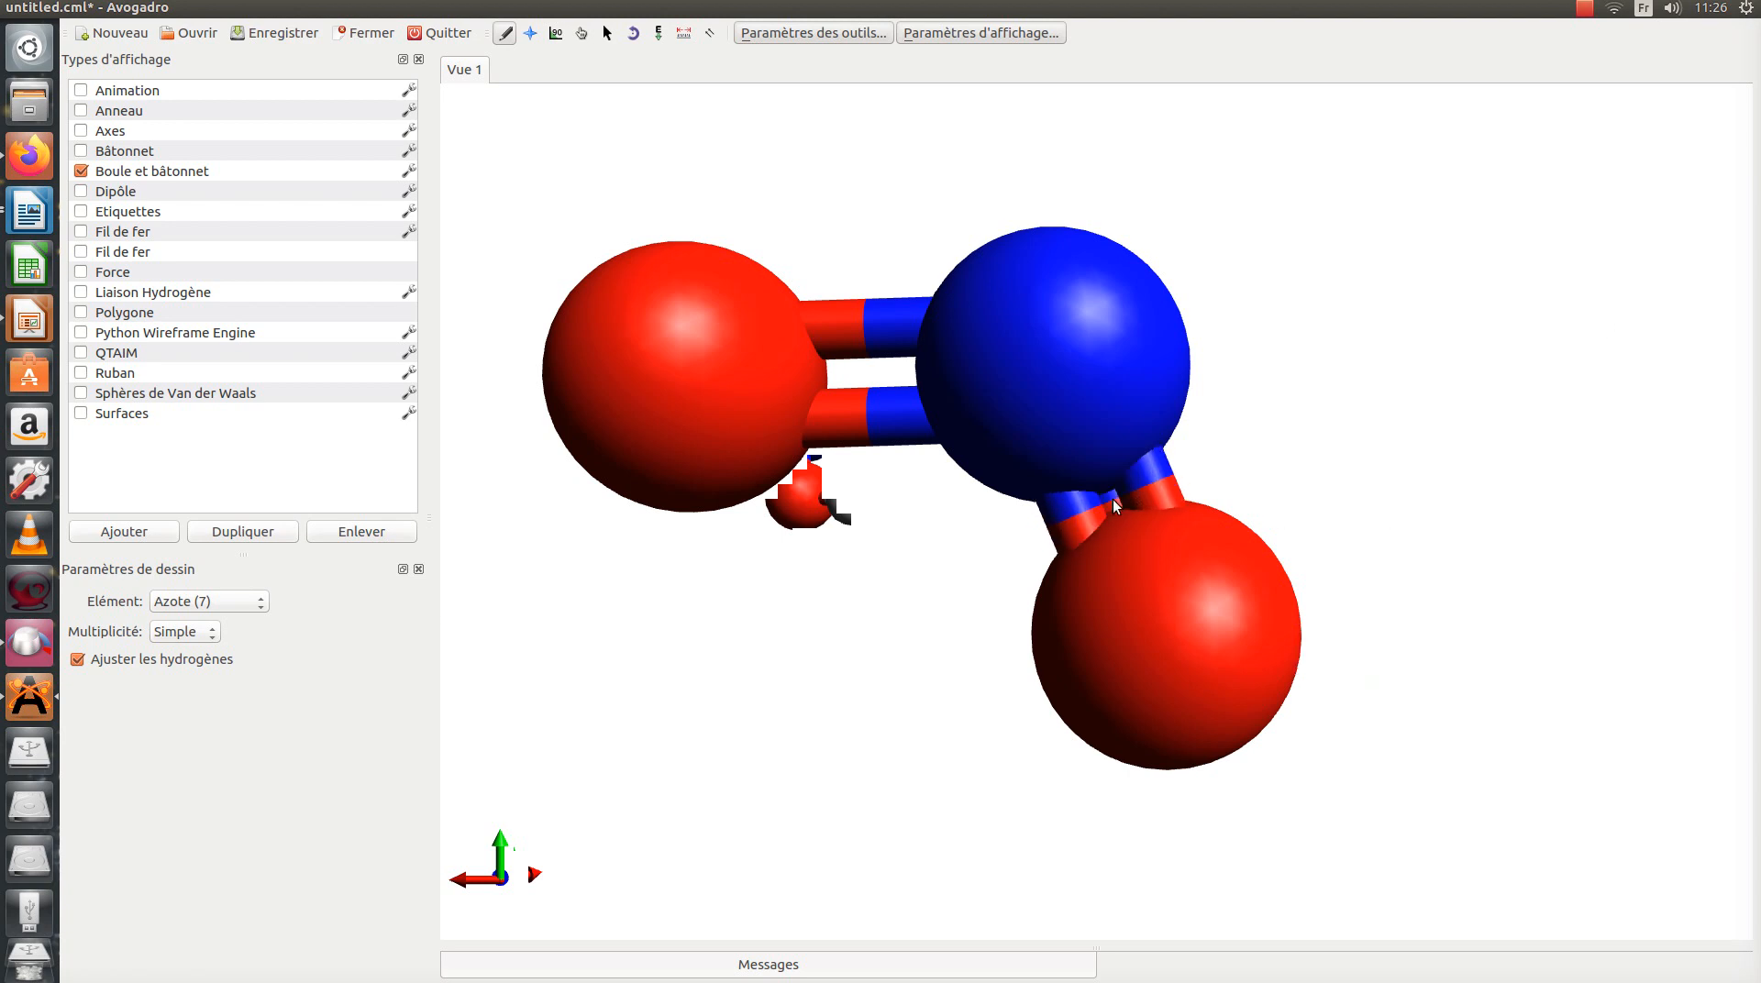
pyautogui.click(1113, 499)
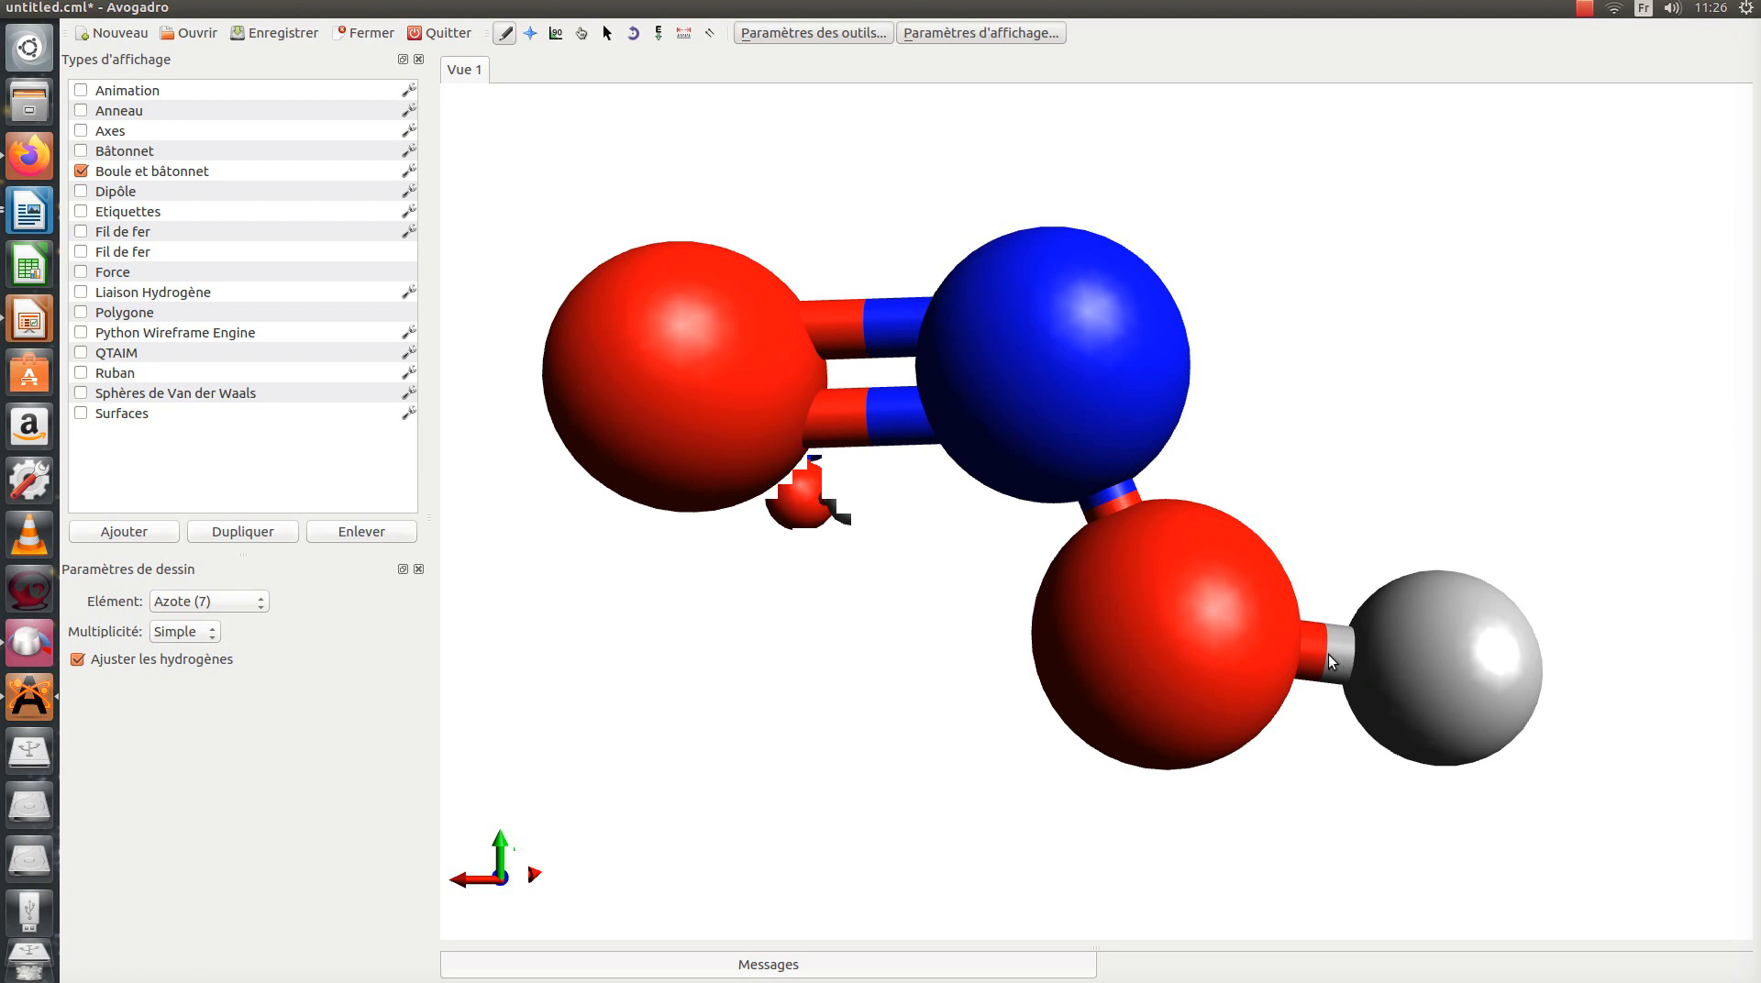
pyautogui.click(1120, 503)
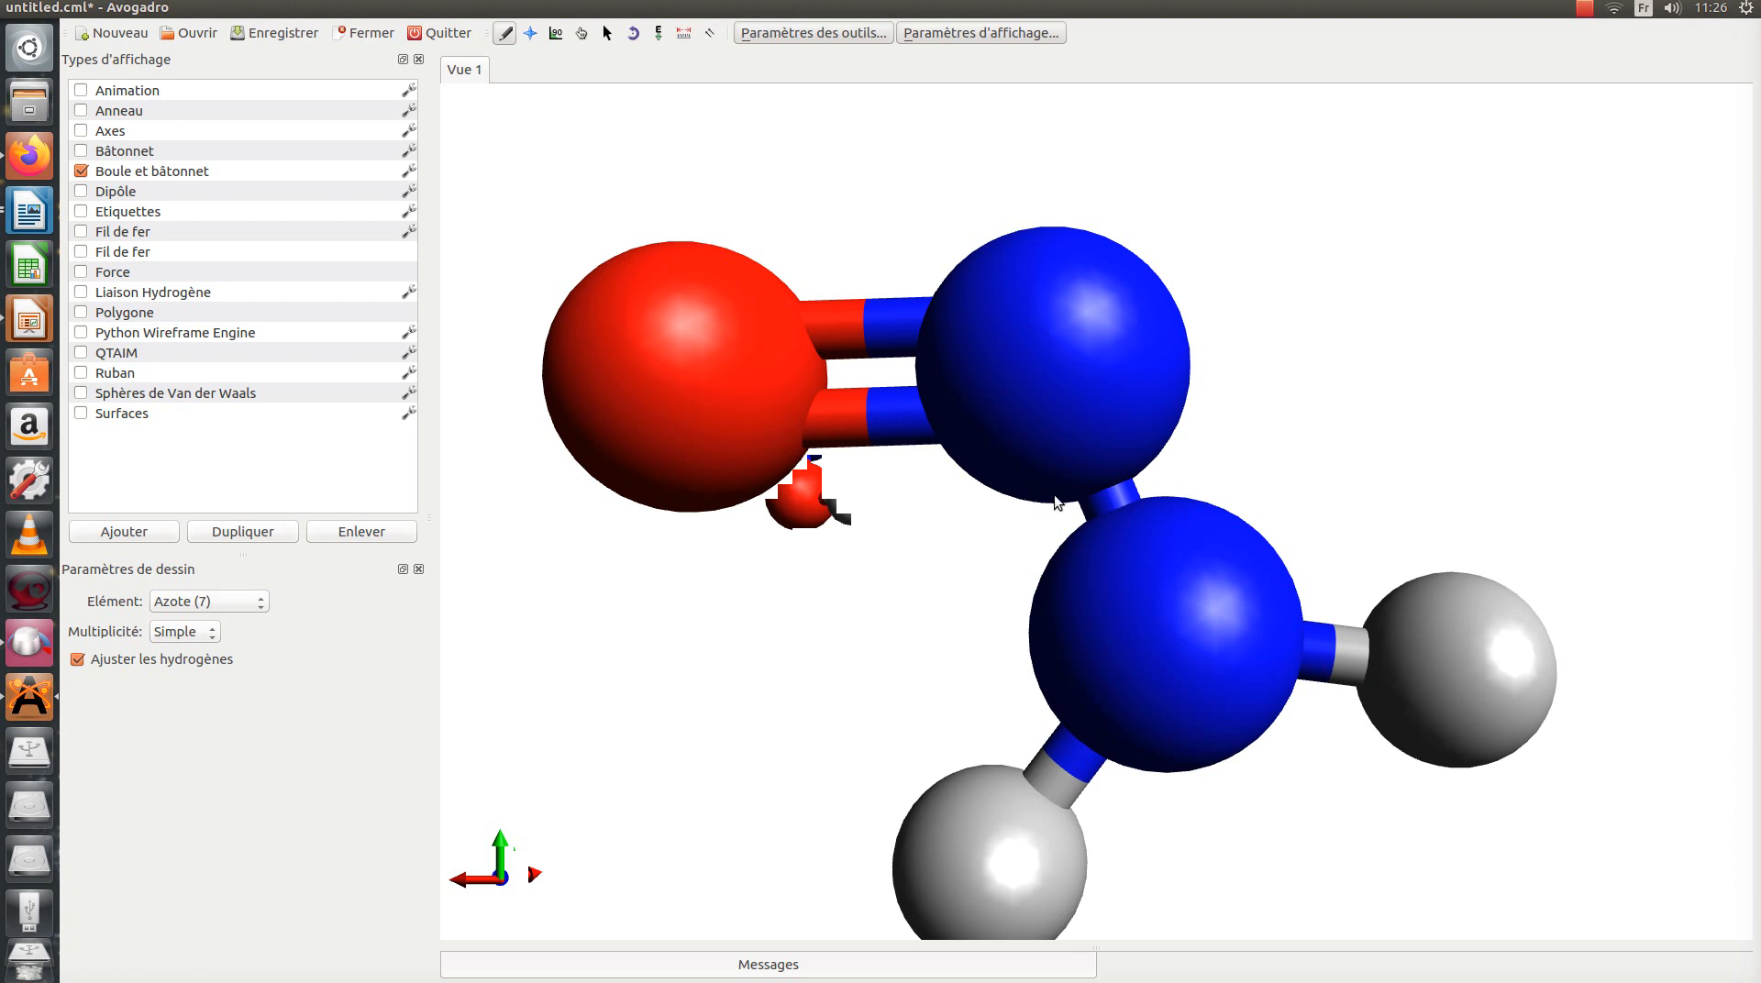
pyautogui.hotkey('ctrl', 'z')
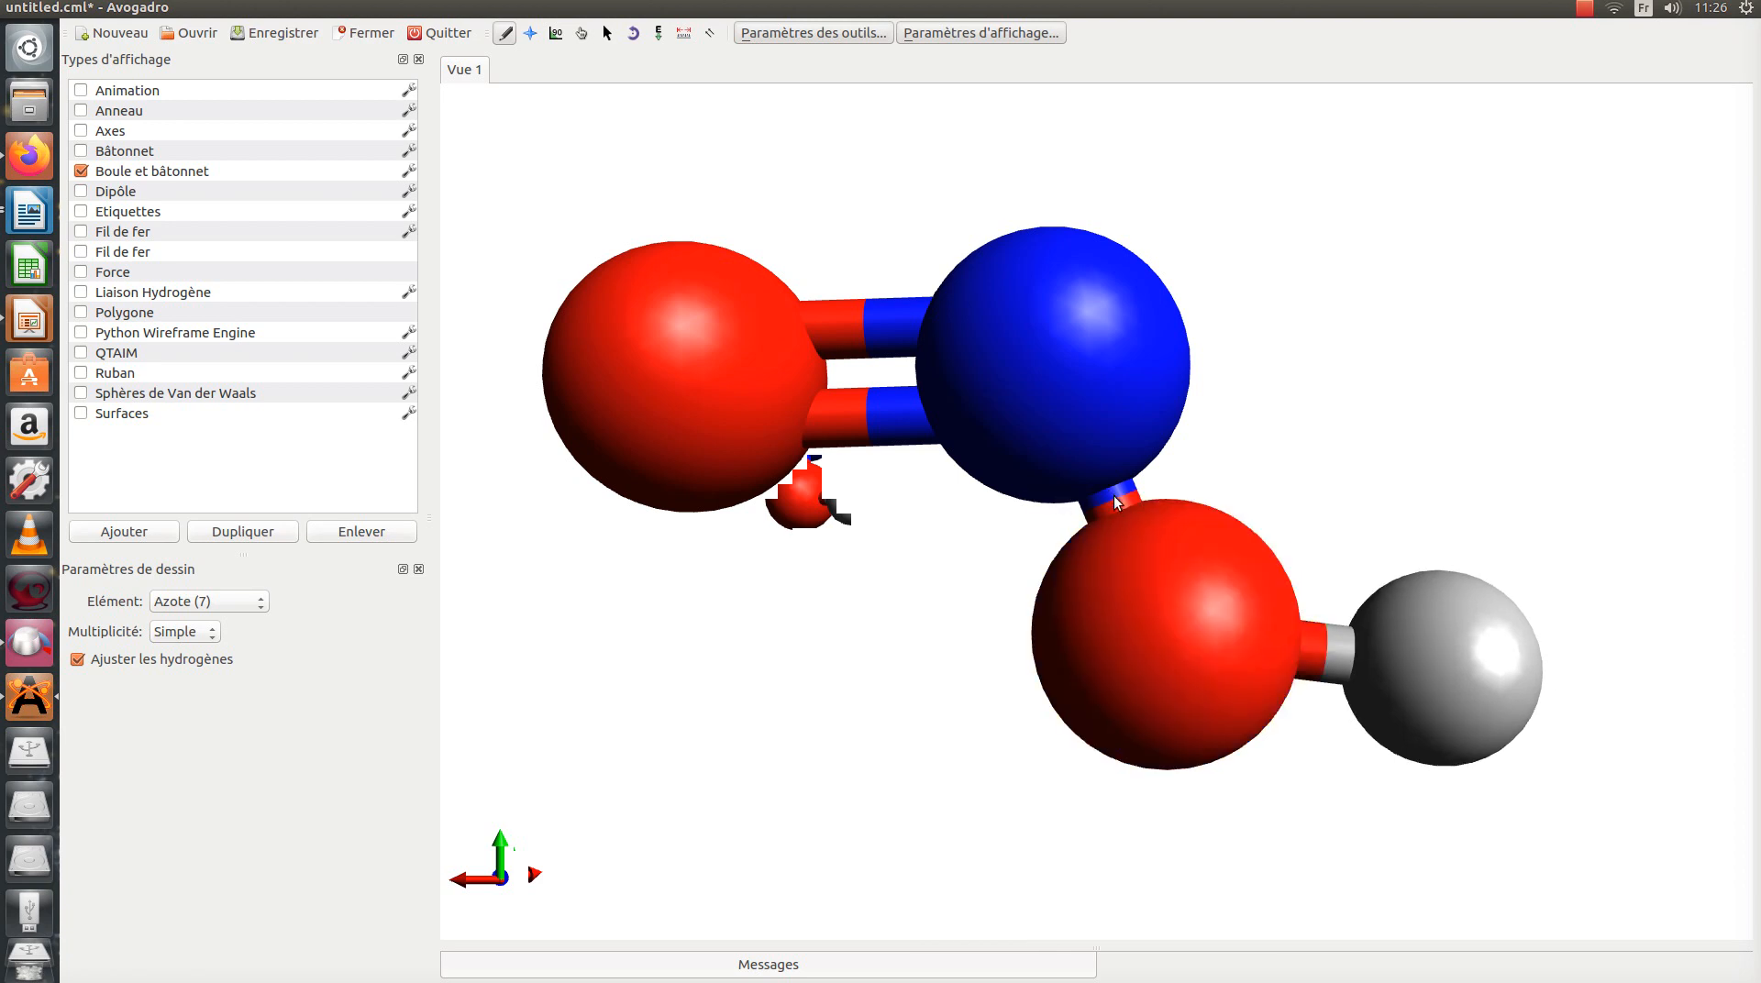
pyautogui.click(1115, 498)
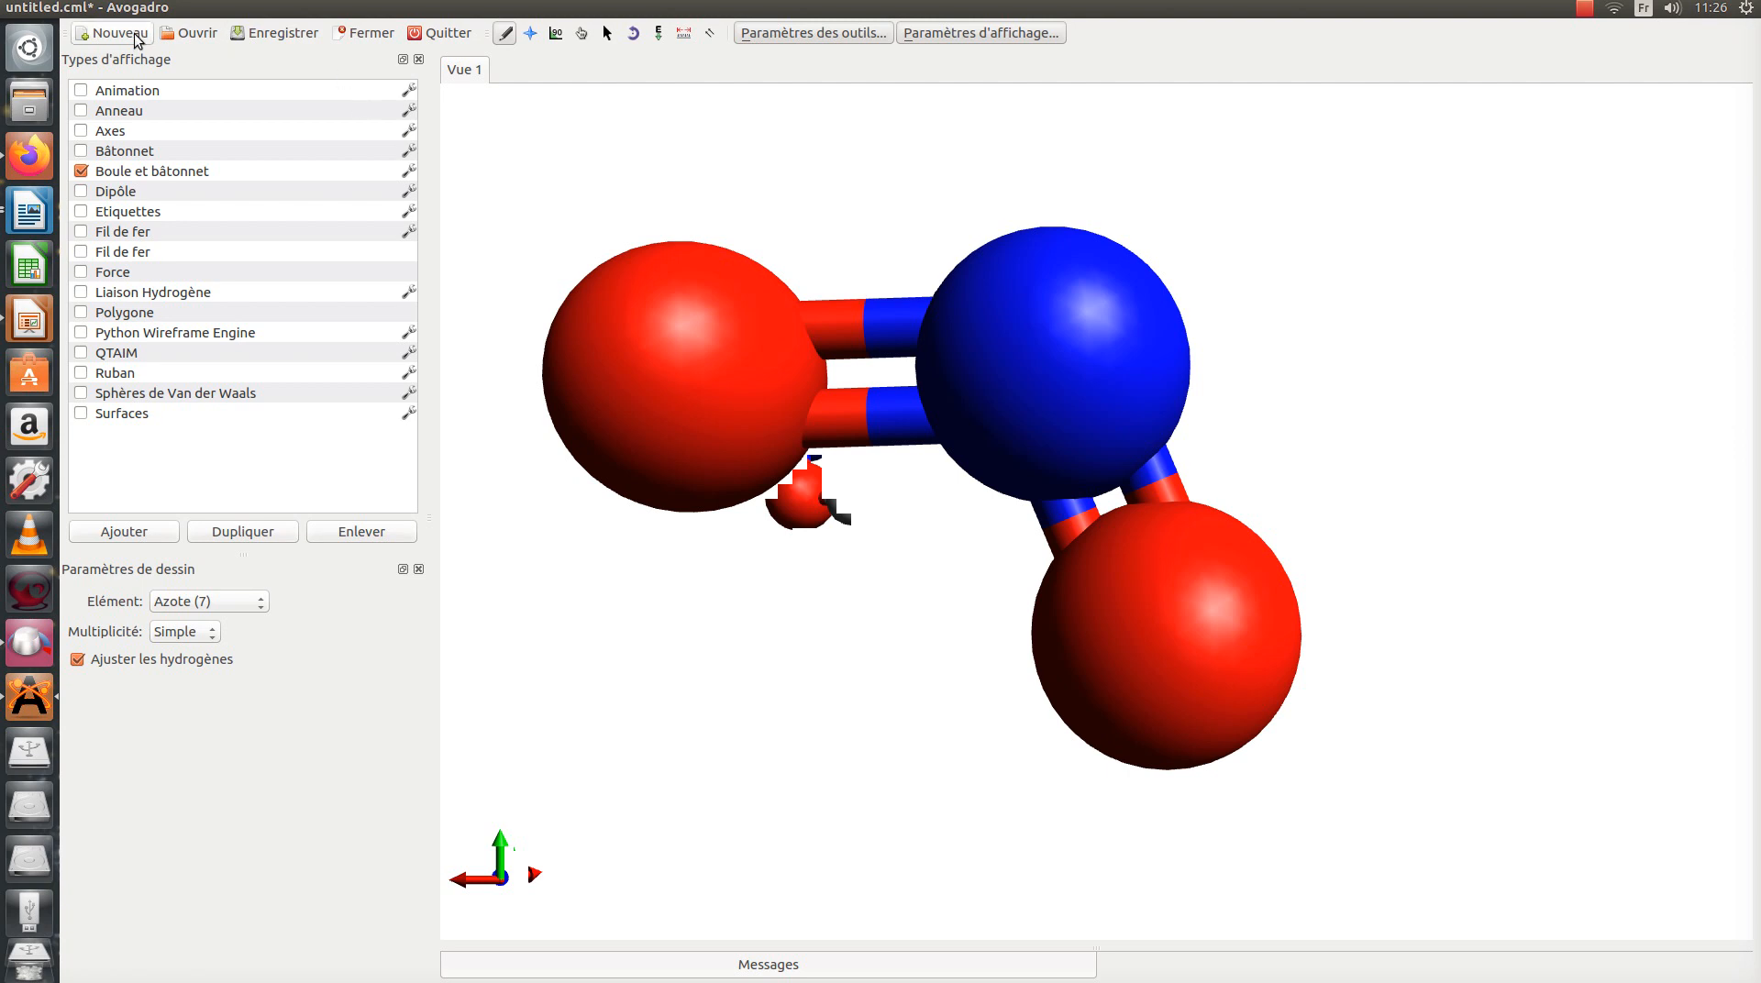
# Step: Export the molecule view as a PNG bitmap image named dioxyde_azote in the Images folder
pyautogui.click(87, 9)
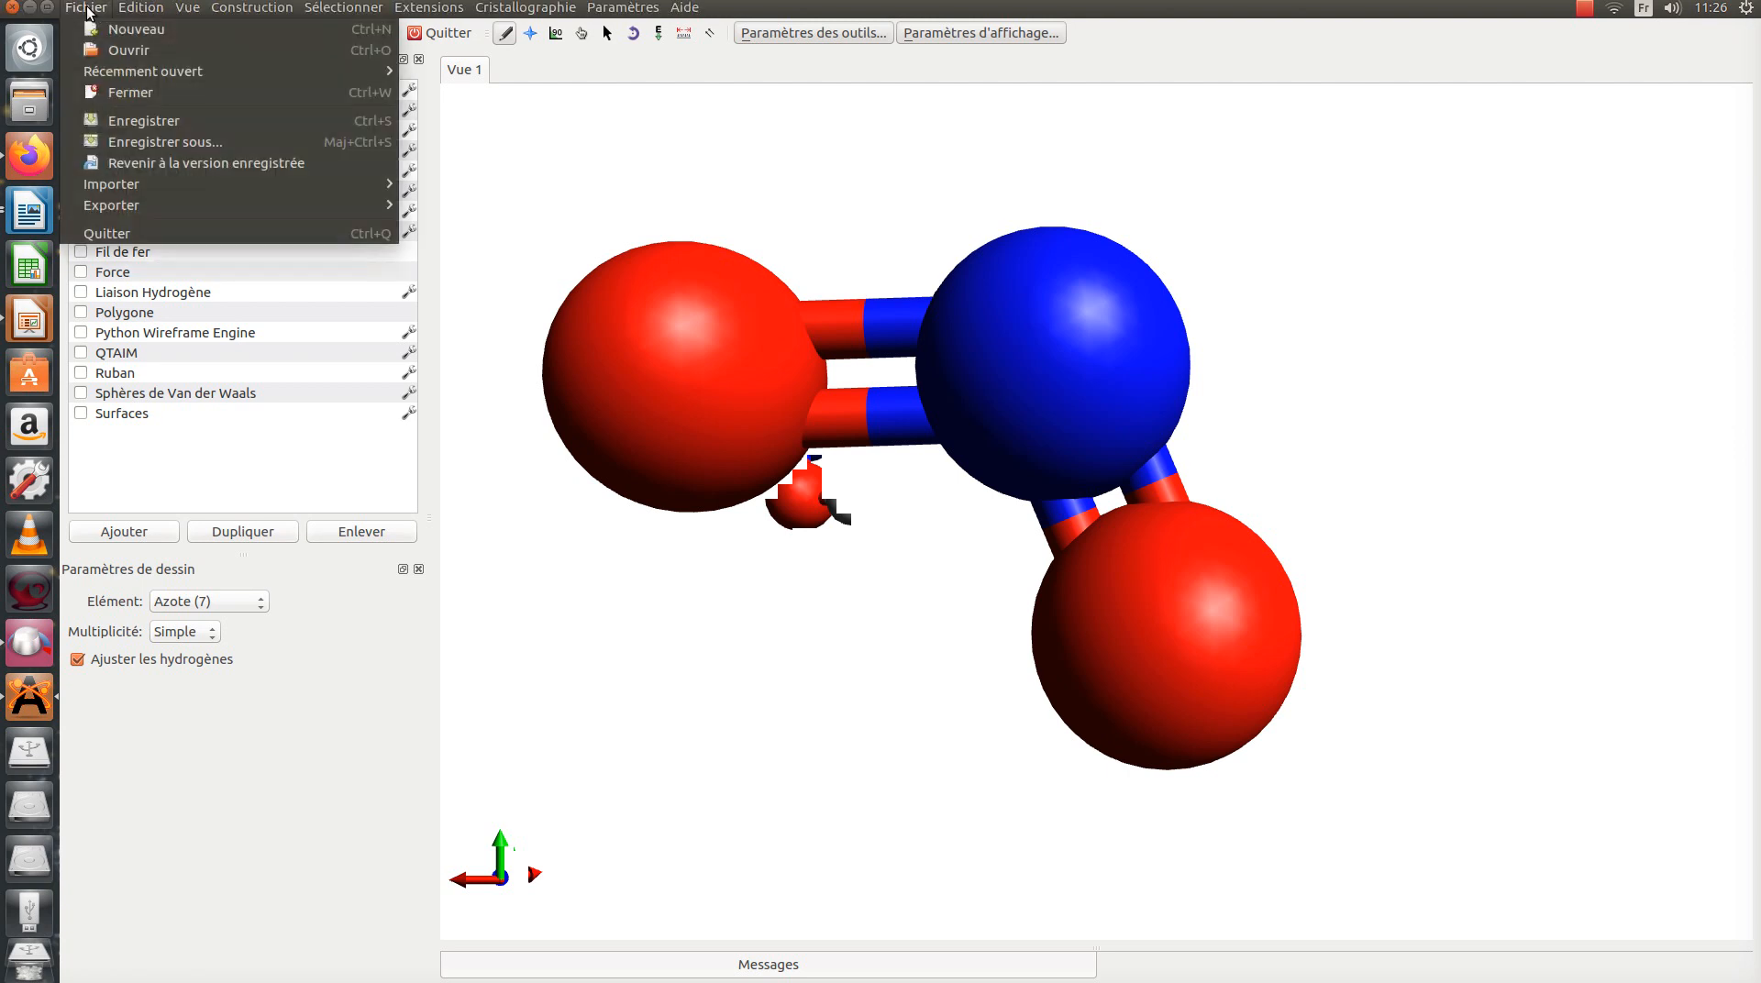
pyautogui.moveTo(133, 212)
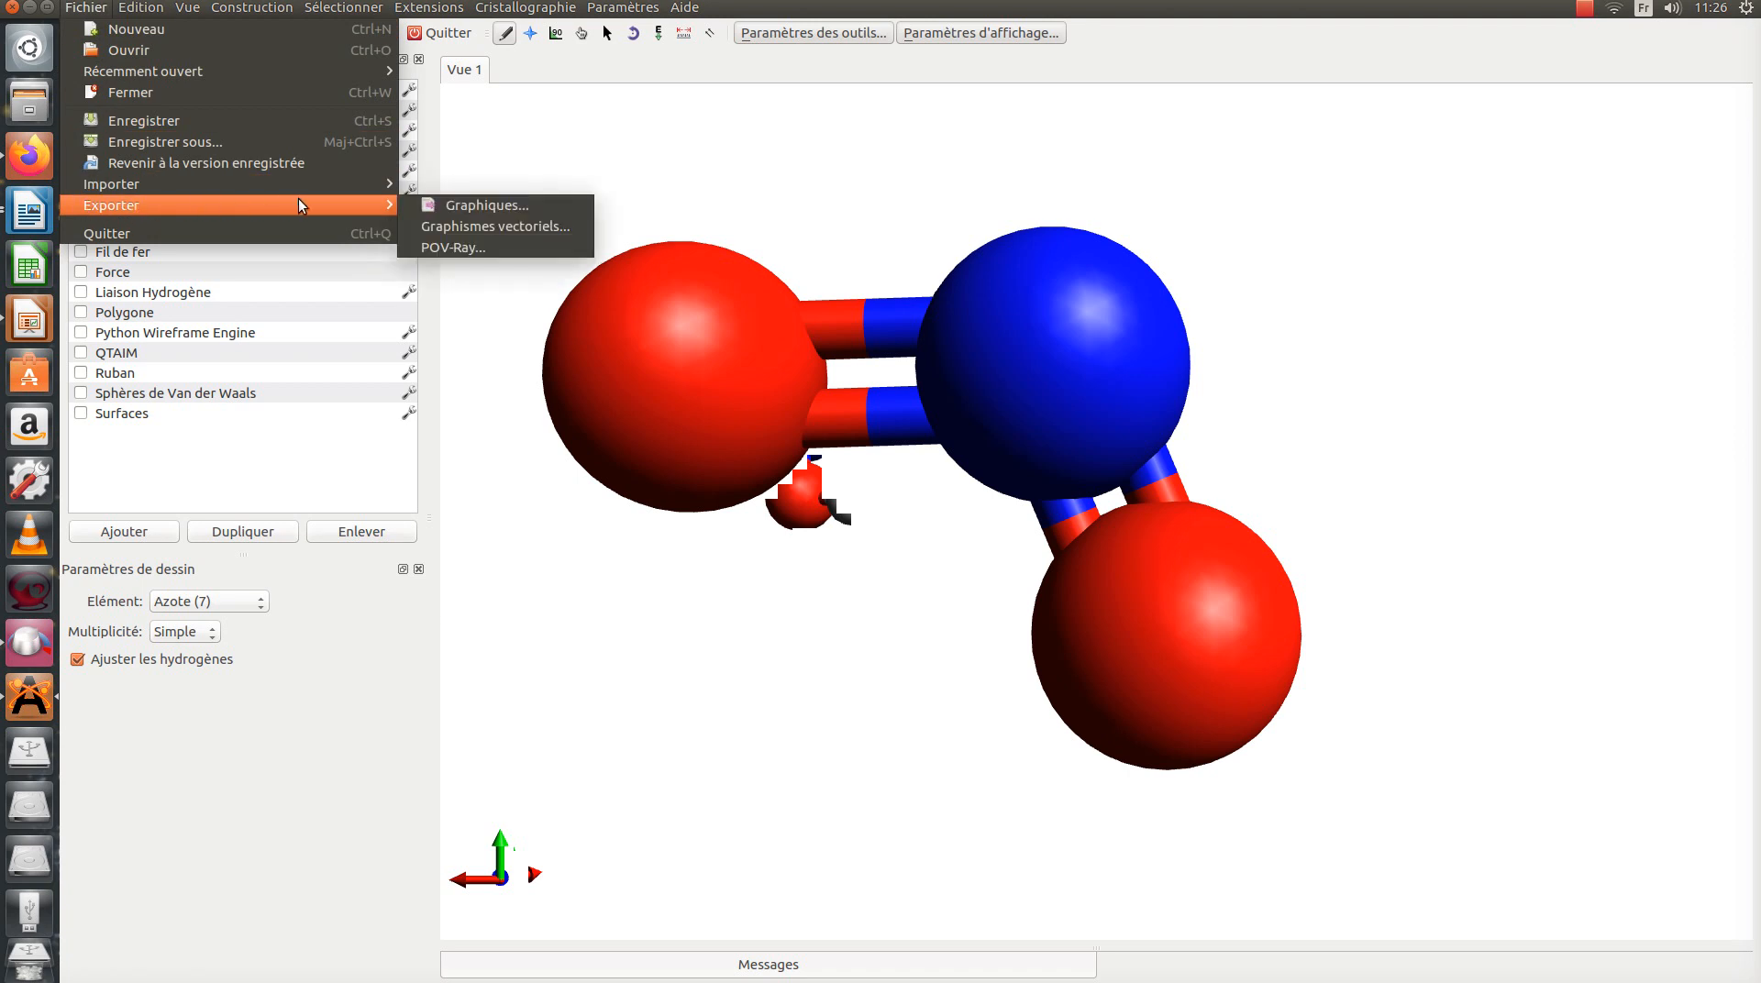
pyautogui.click(475, 211)
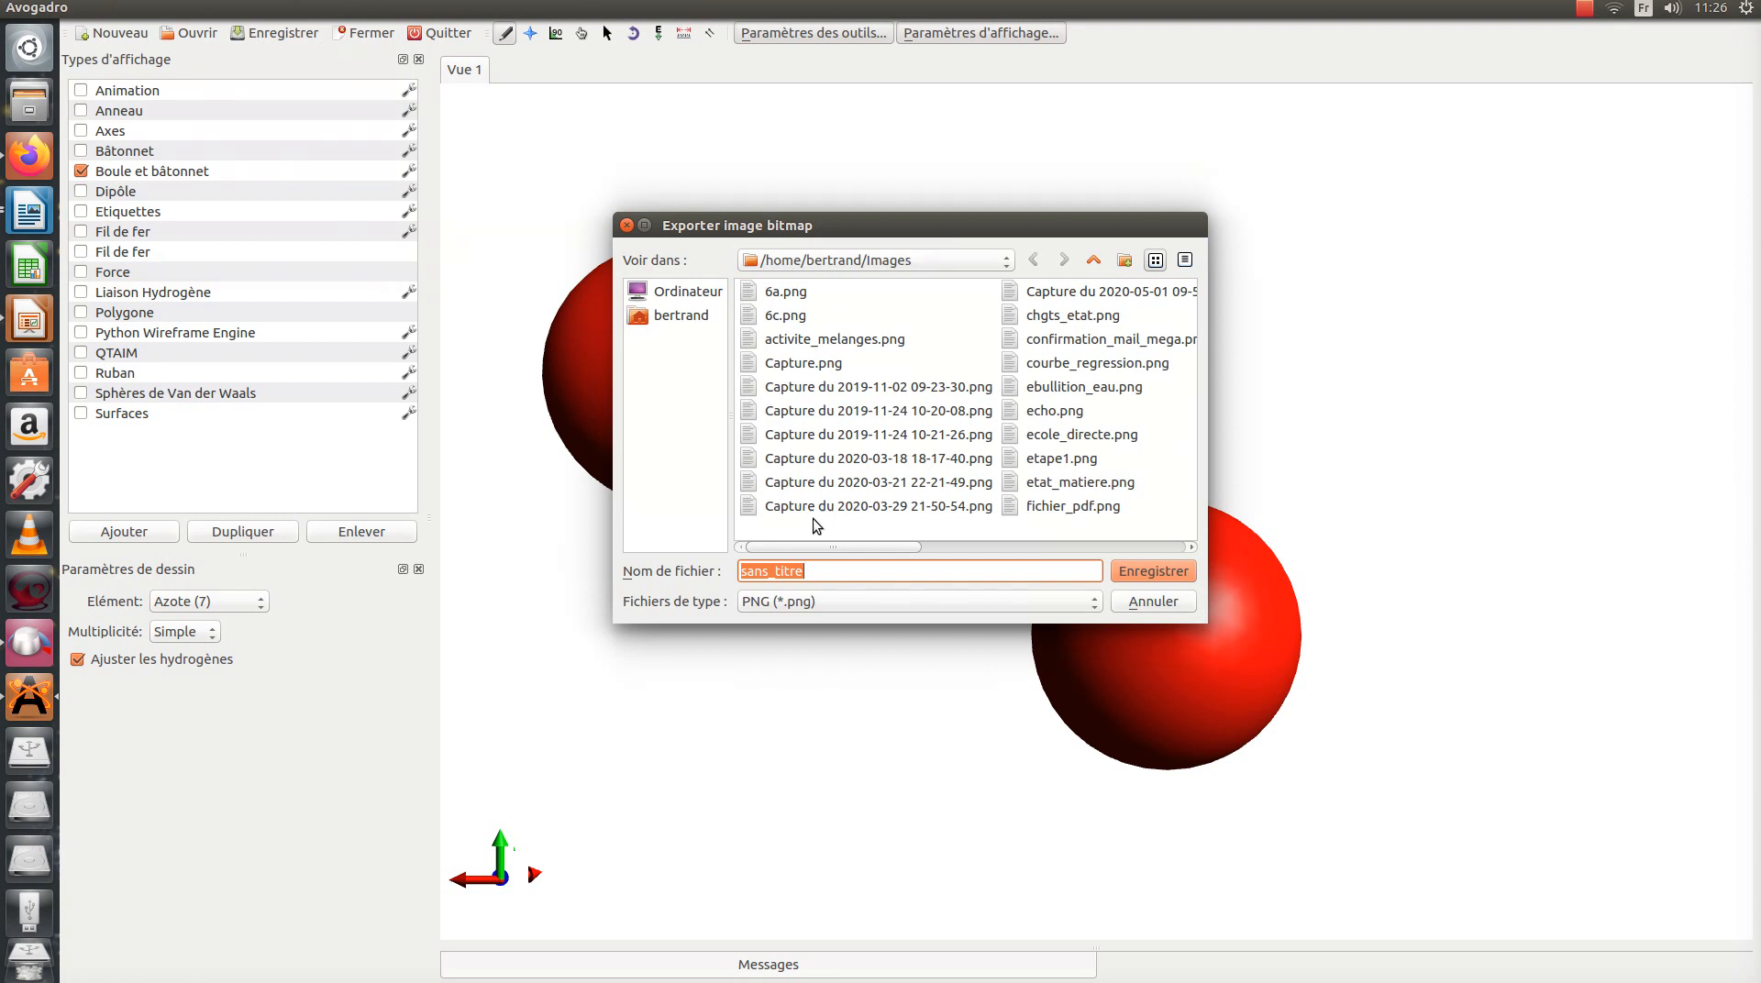
pyautogui.write('dioxyde_azote')
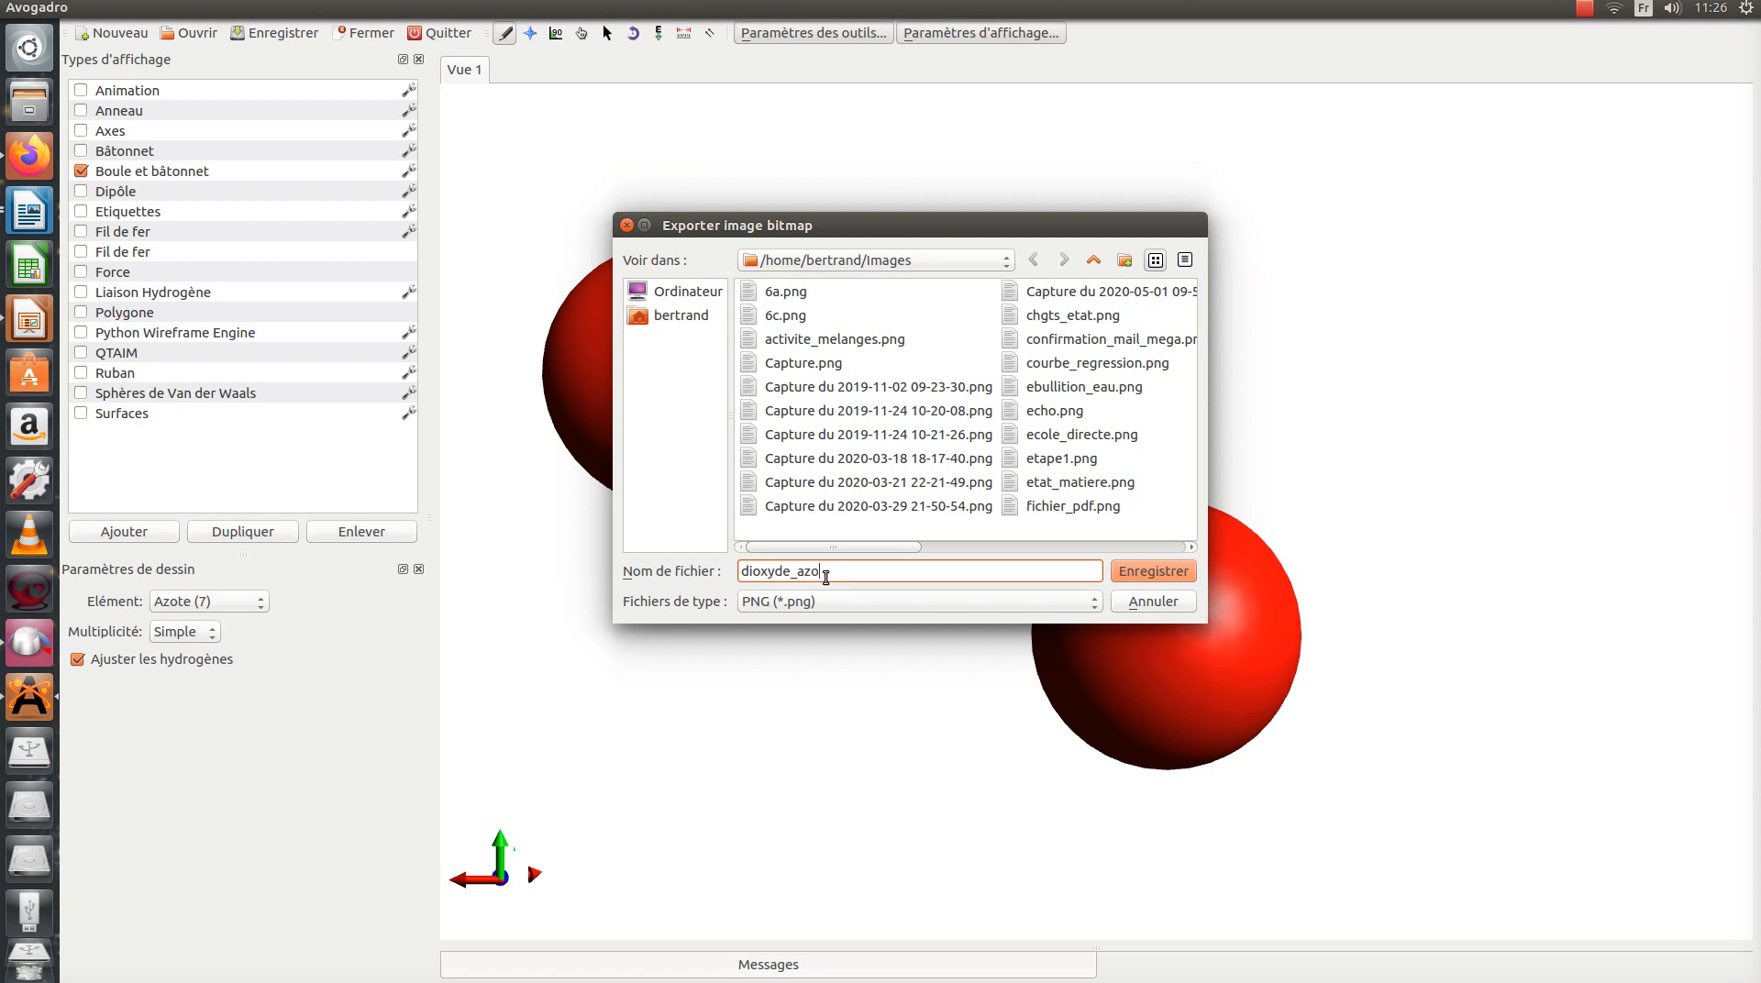